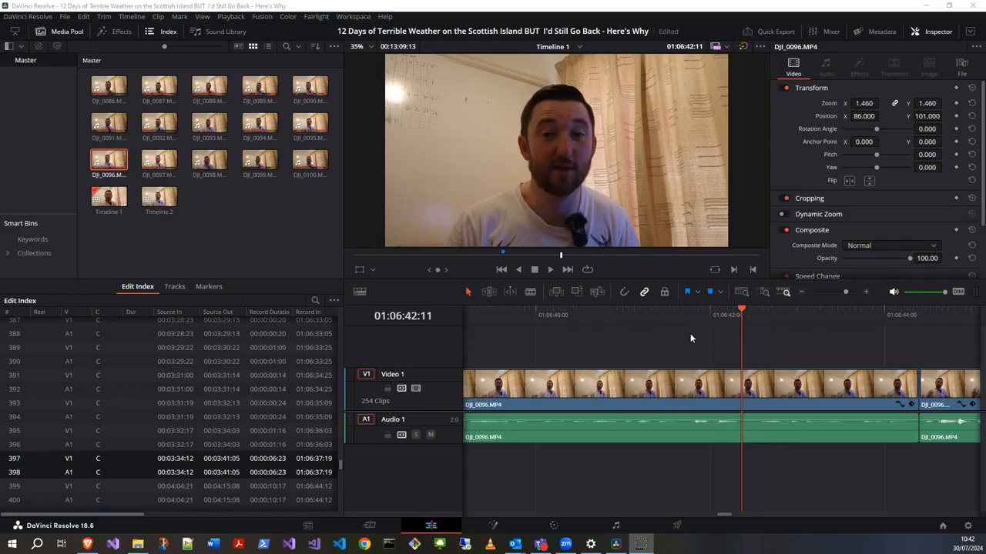
- Find the jump in the footage frame by frame and split the video and audio clips at 01:06:42:12
left_click(734, 311)
key("Right")
key("Right")
key("Right")
key("Right")
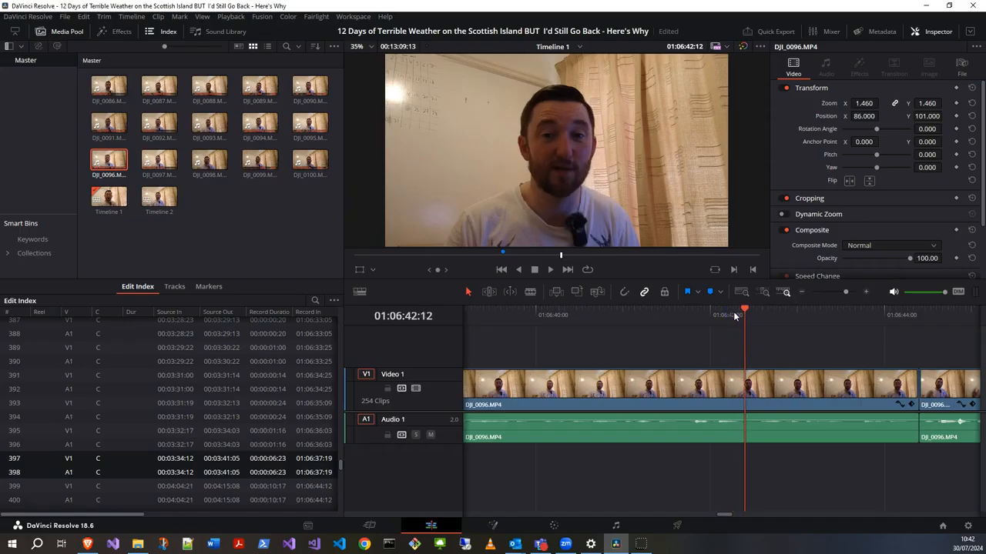
key("Right")
key("Left")
key("Right")
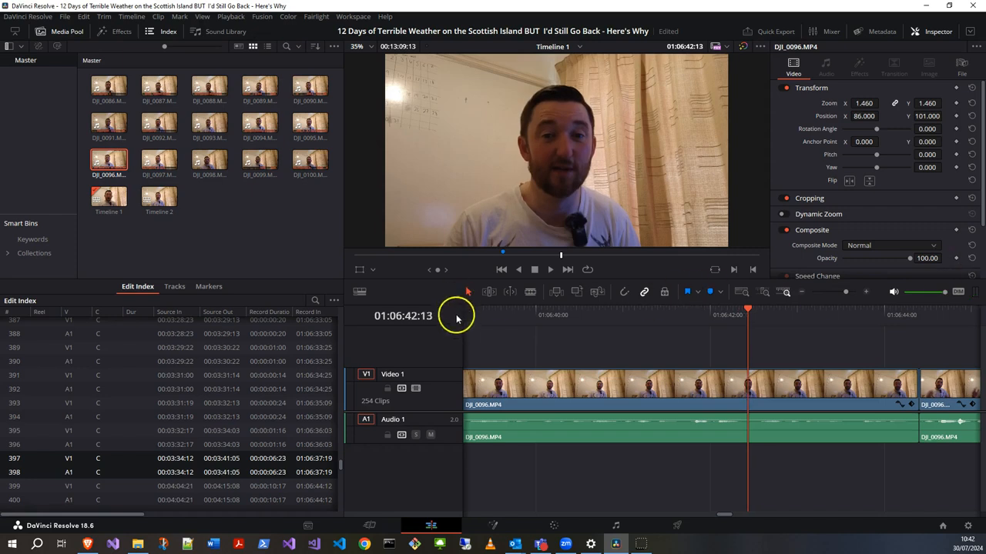
key("Left")
key("Left")
key("Right")
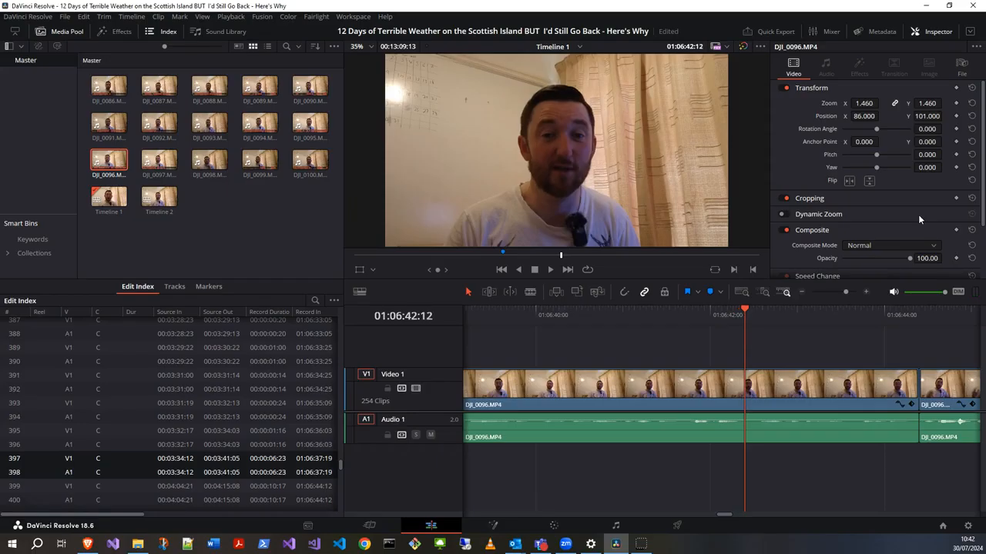
key("Left")
key("Right")
key("Right")
key("Right")
key("Right")
key("Right")
key("Left")
key("Left")
key("Left")
key("Left")
key("Left")
key("Right")
key("ctrl+b")
- Split the video and audio clips again four frames further on, at 01:06:42:16
key("Right")
key("Right")
key("Right")
key("Right")
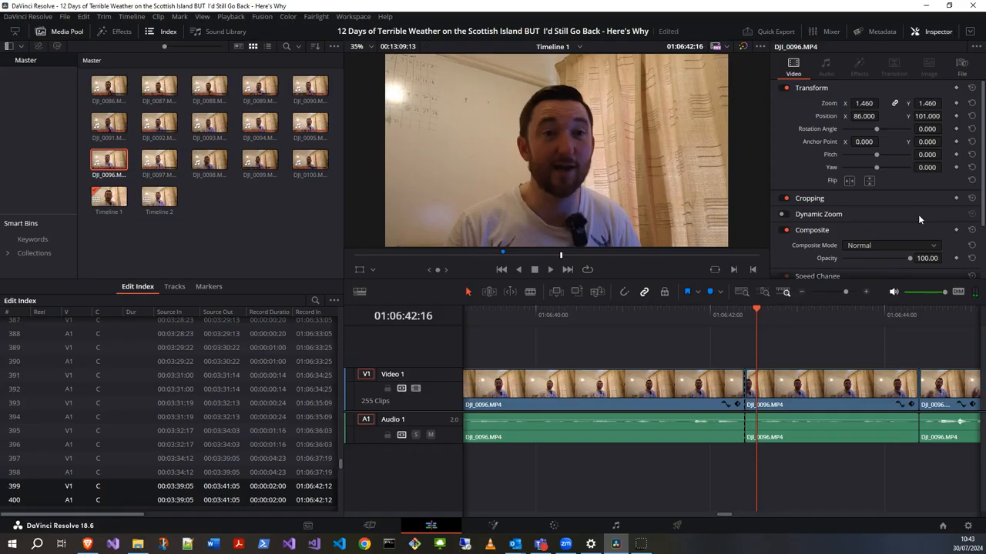
key("ctrl+equal")
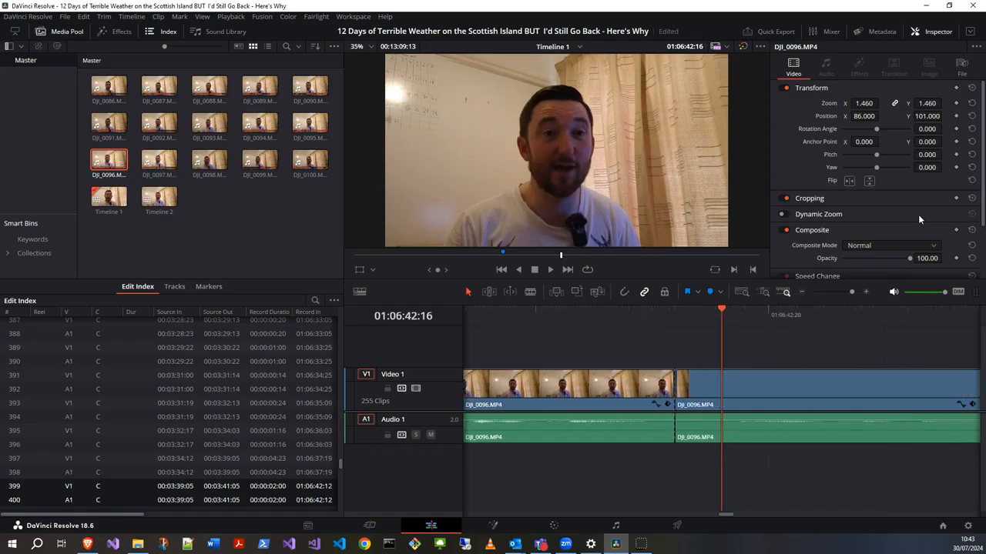
key("ctrl+equal")
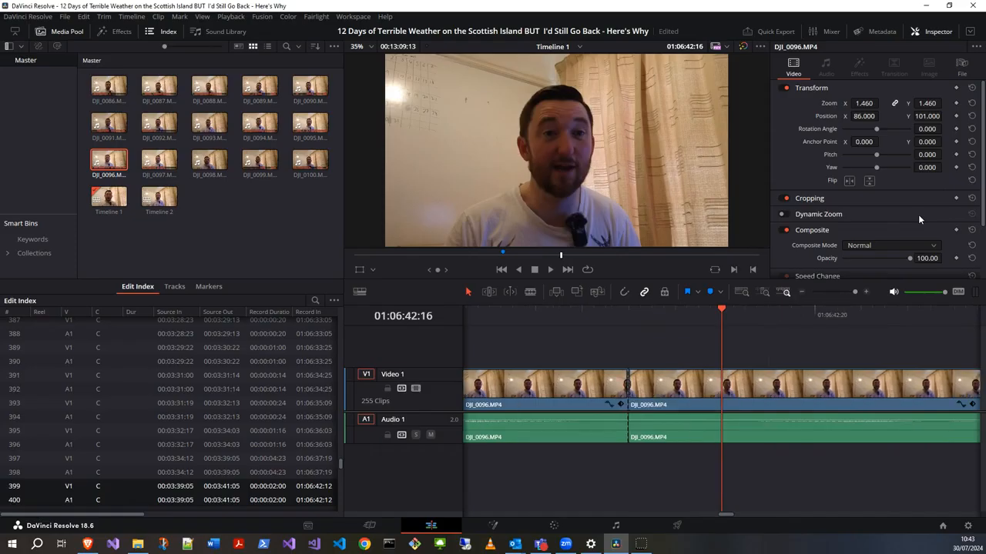
key("Right")
key("Left")
key("ctrl+b")
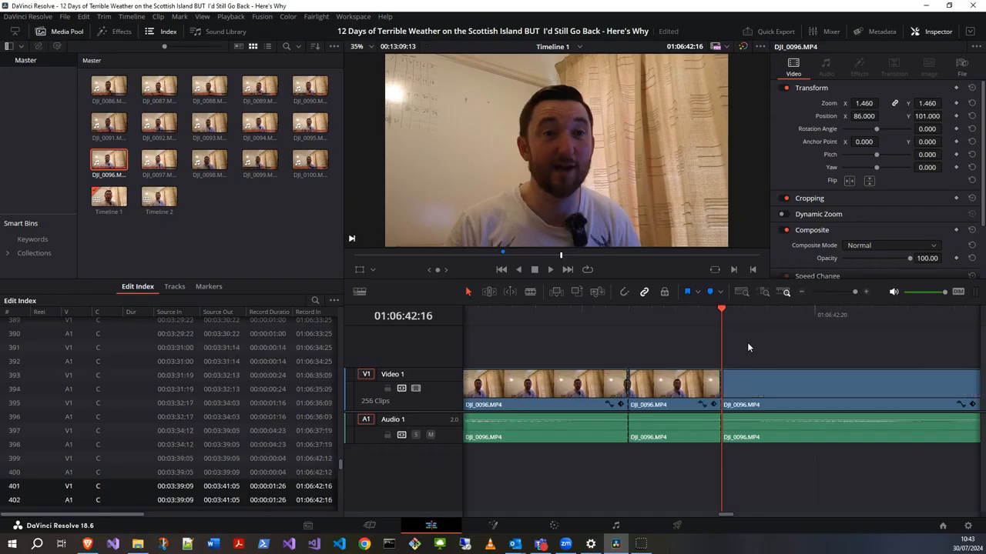
- Save the project and ripple delete the short video and audio segment between the cuts at 01:06:42:12 and 01:06:42:16
key("Left")
key("Left")
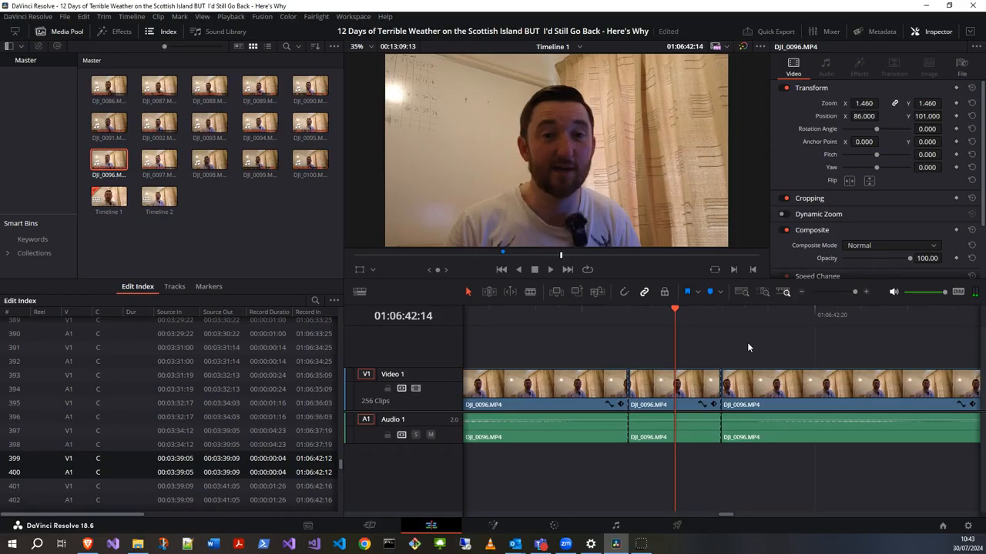
key("ctrl+s")
key("shift+v")
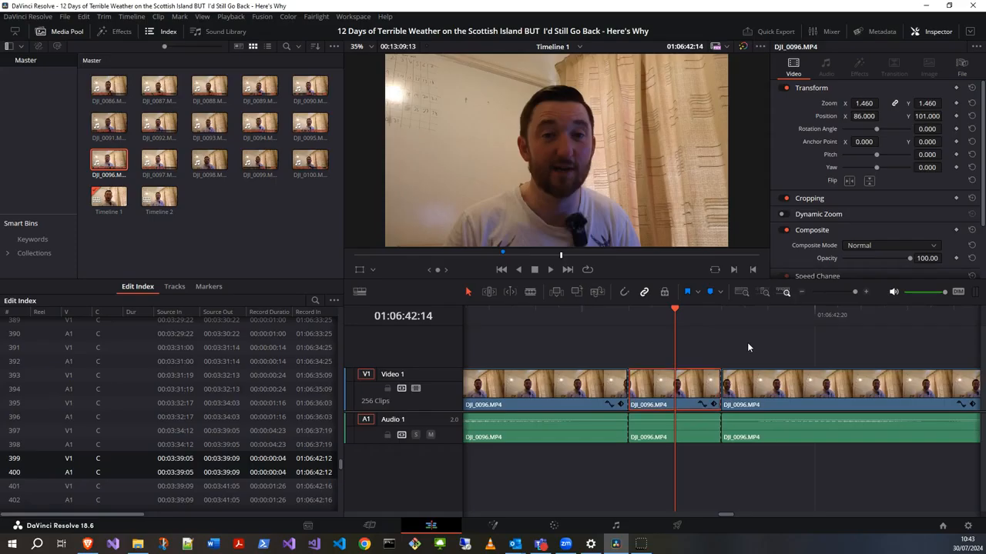
key("Right")
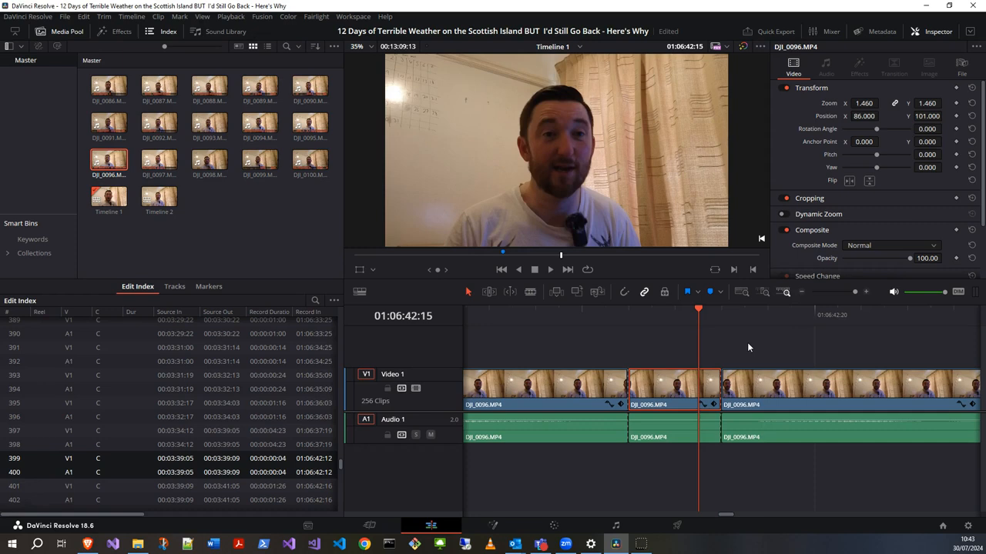
key("shift+v")
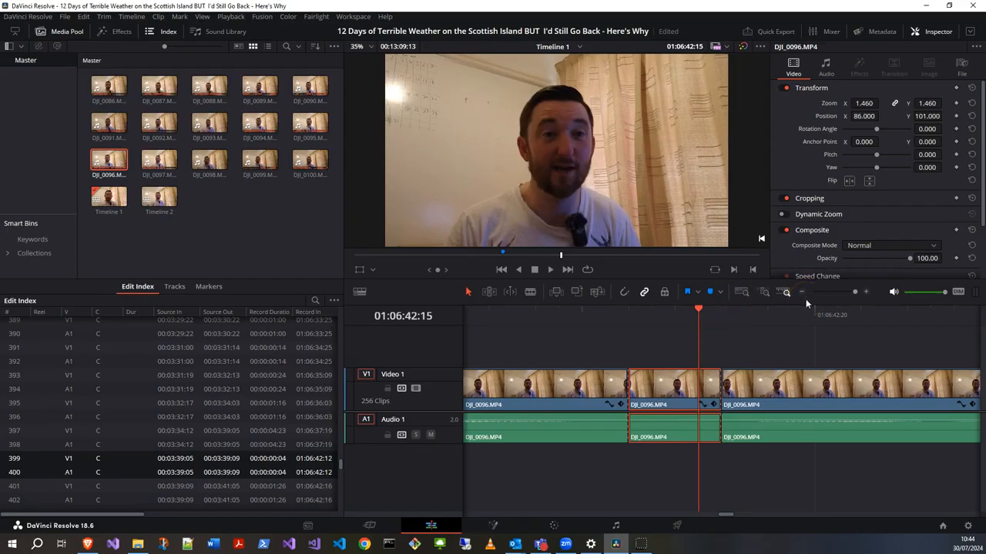
key("Delete")
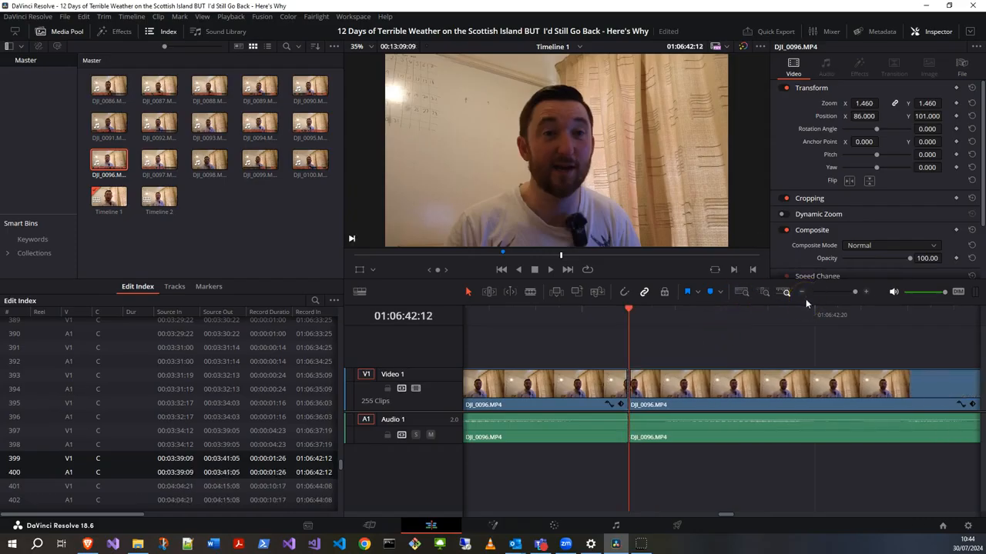
- Compare the frames before the new cut, undo the segment deletion and redo it
key("Left")
key("Left")
key("Left")
key("Left")
key("Left")
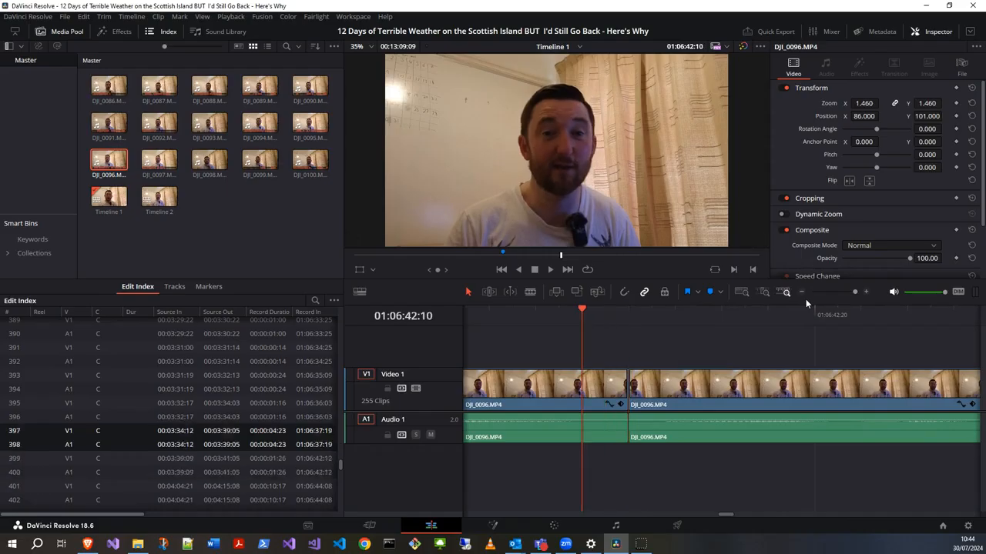
key("ctrl+z")
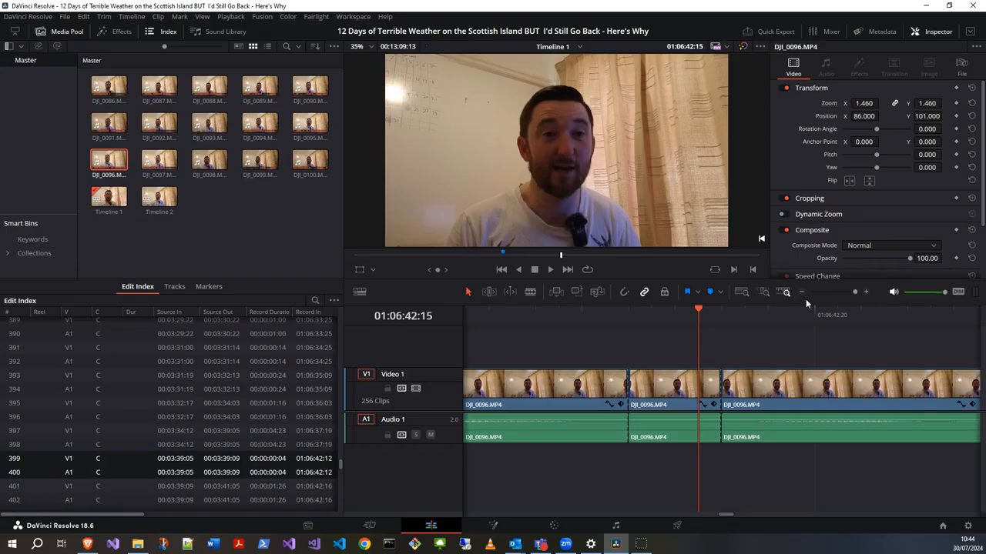
key("ctrl+shift+z")
- Split the clip before the cut at 01:06:42:10, two frames ahead of its end
key("Left")
key("Left")
key("Left")
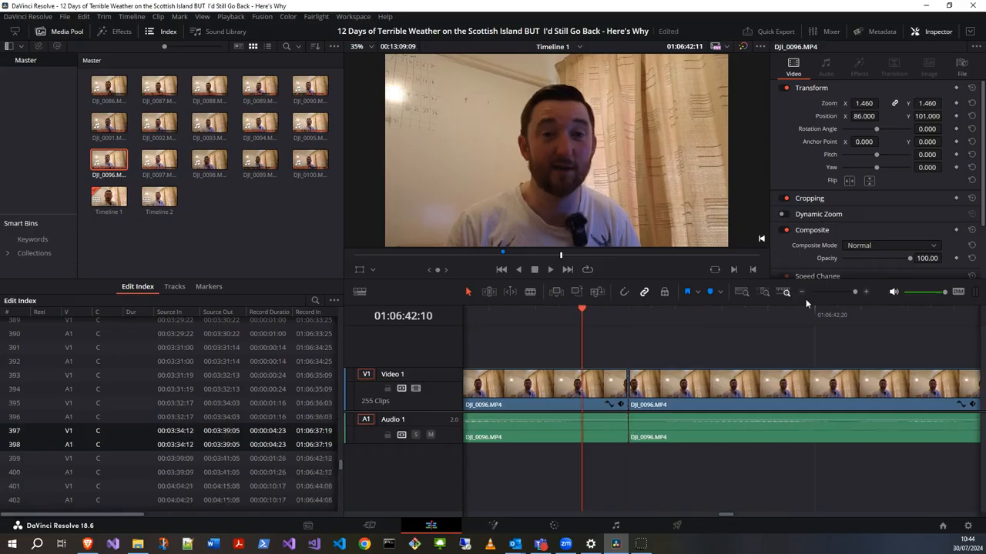
key("Right")
key("ctrl+b")
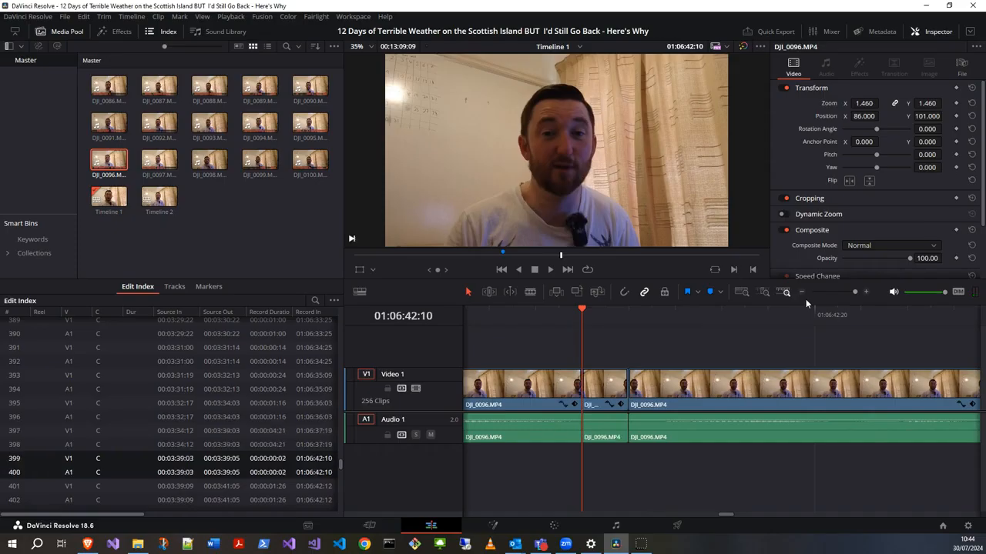
- Ripple delete the two-frame video and audio segment that starts at 01:06:42:10
key("Right")
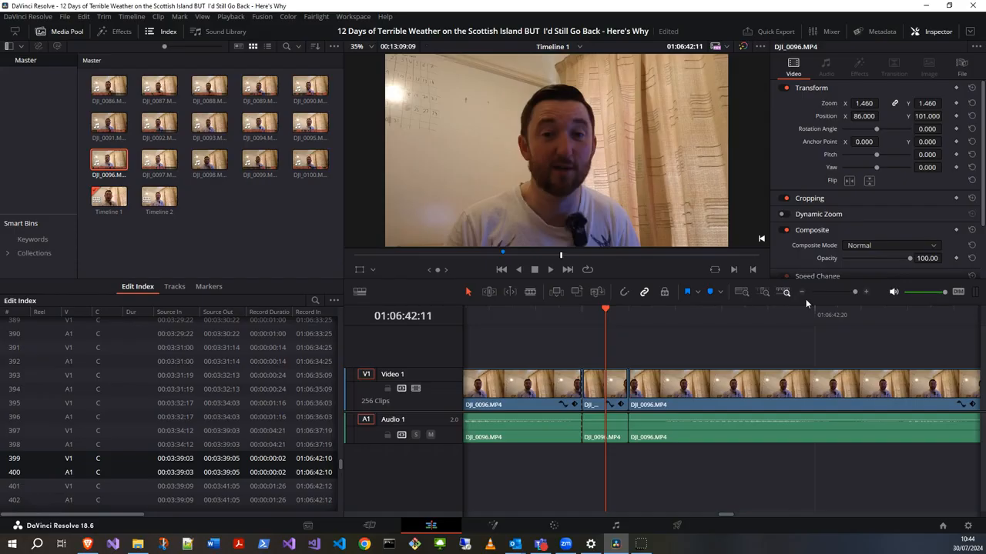
key("shift+v")
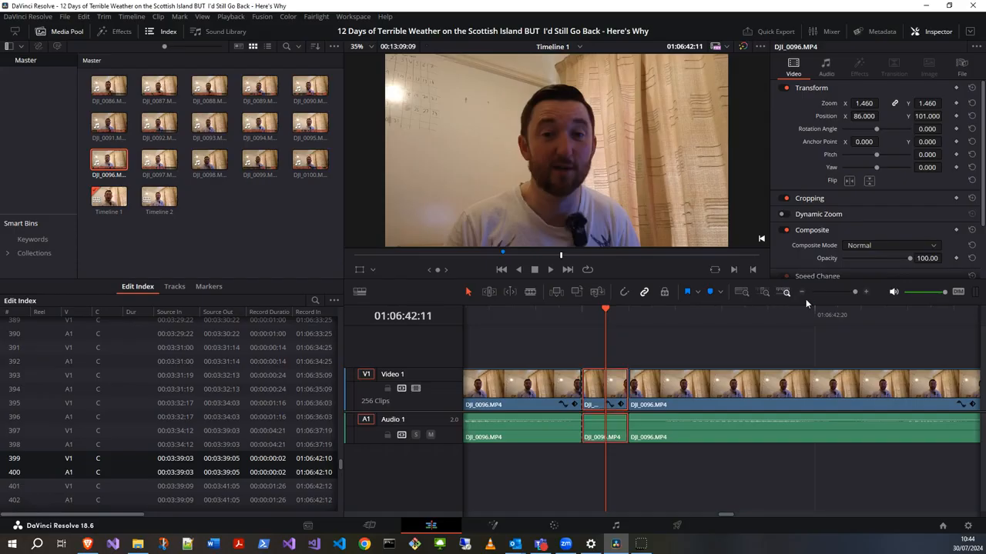
key("Delete")
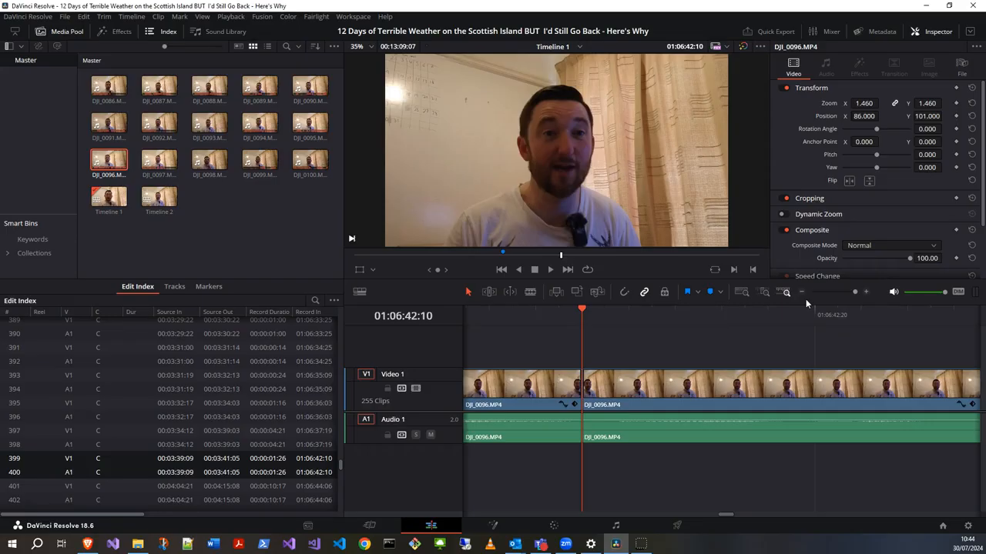
- Play the footage after the cut at 01:06:42:10 and return the playhead to that cut
key("space")
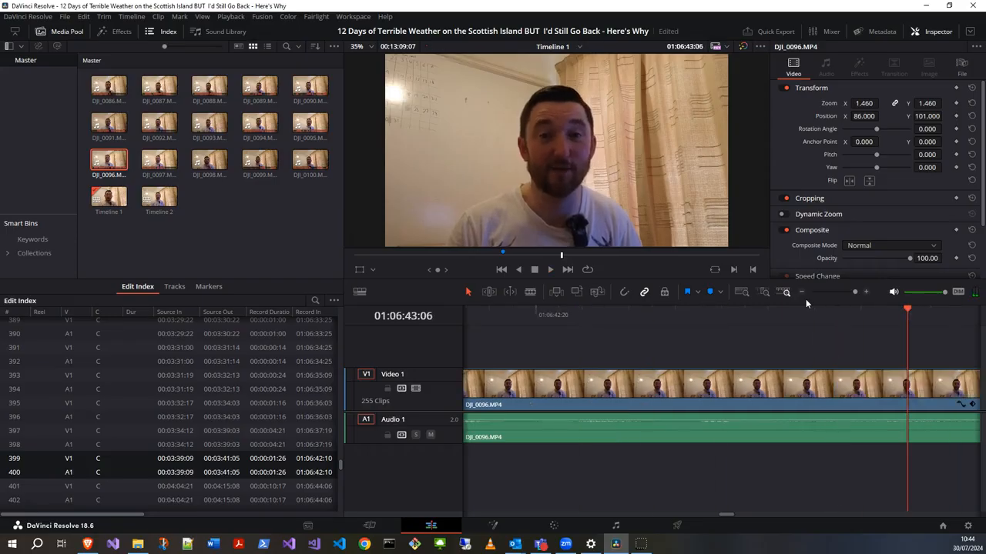
key("ctrl+minus")
key("ctrl+minus")
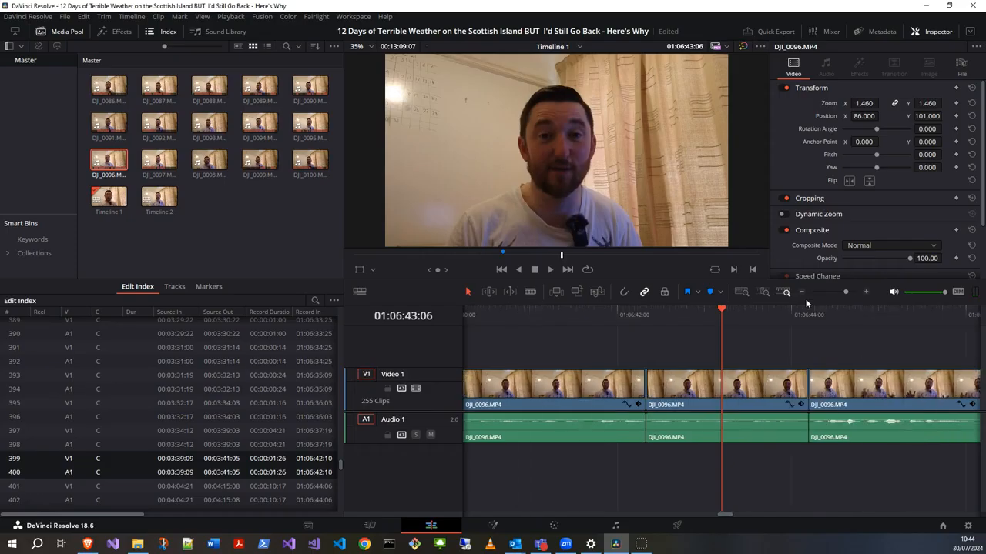
key("Left")
key("Left")
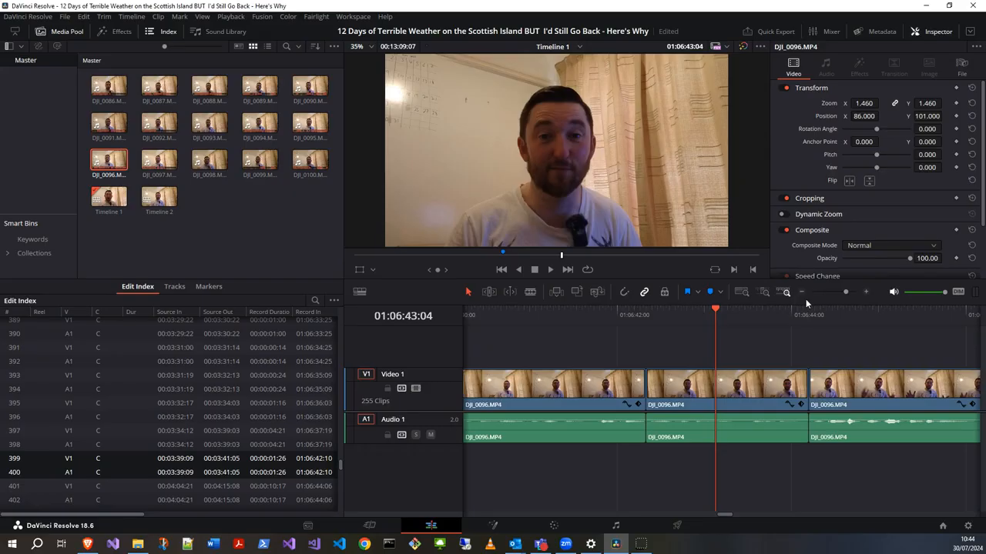
key("Up")
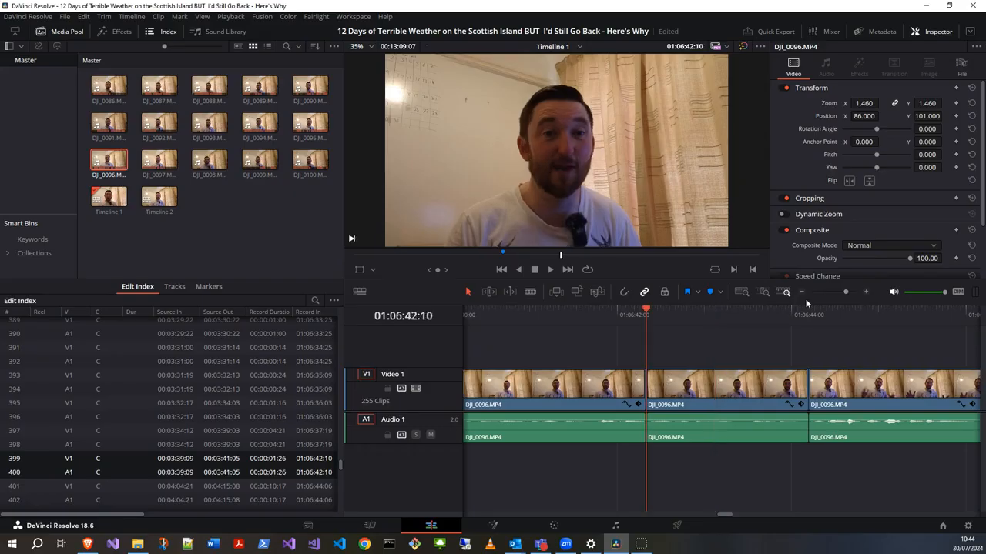
left_click(806, 304)
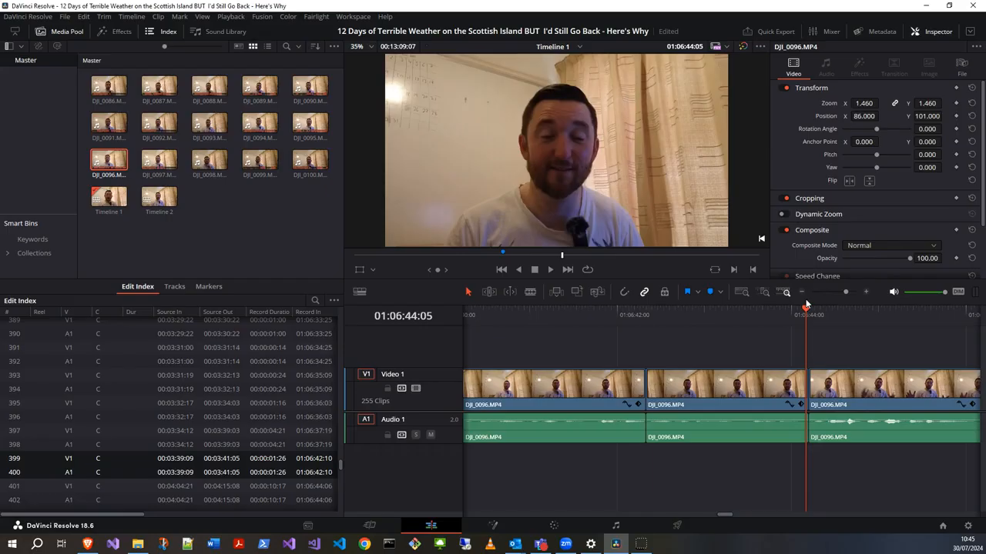
key("Up")
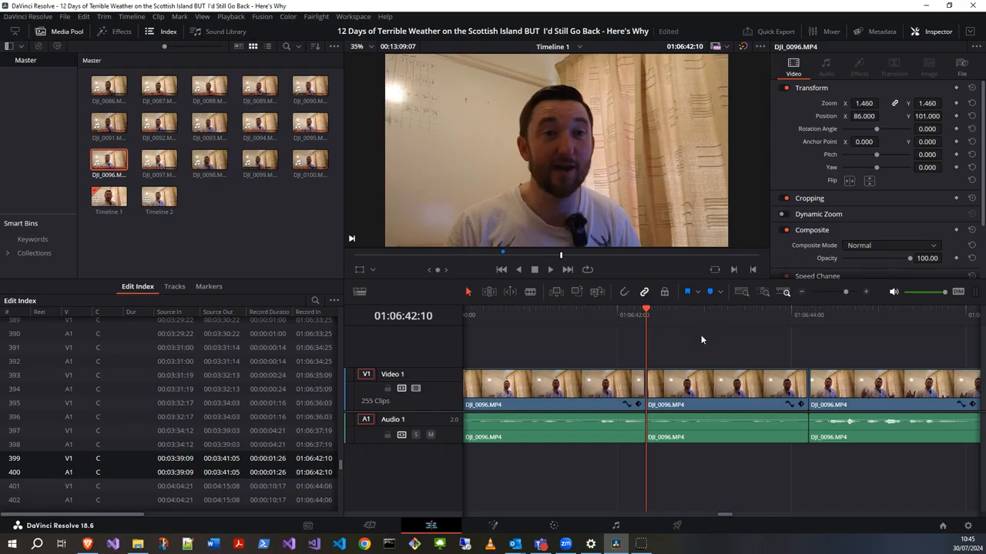
- Step the playhead back through the earlier edit points to the cut at 01:06:35:09, checking the frames around each cut
key("Left")
key("Up")
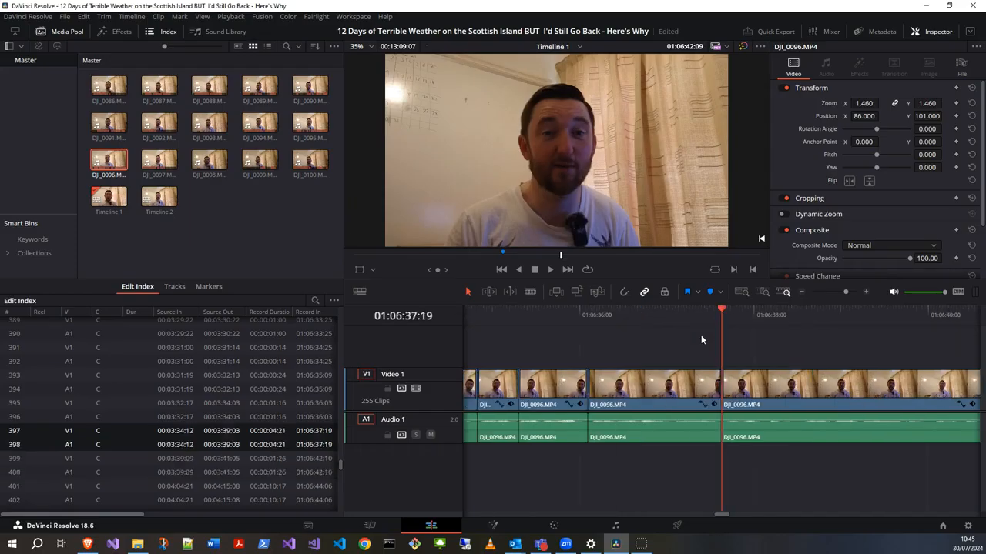
key("ctrl+minus")
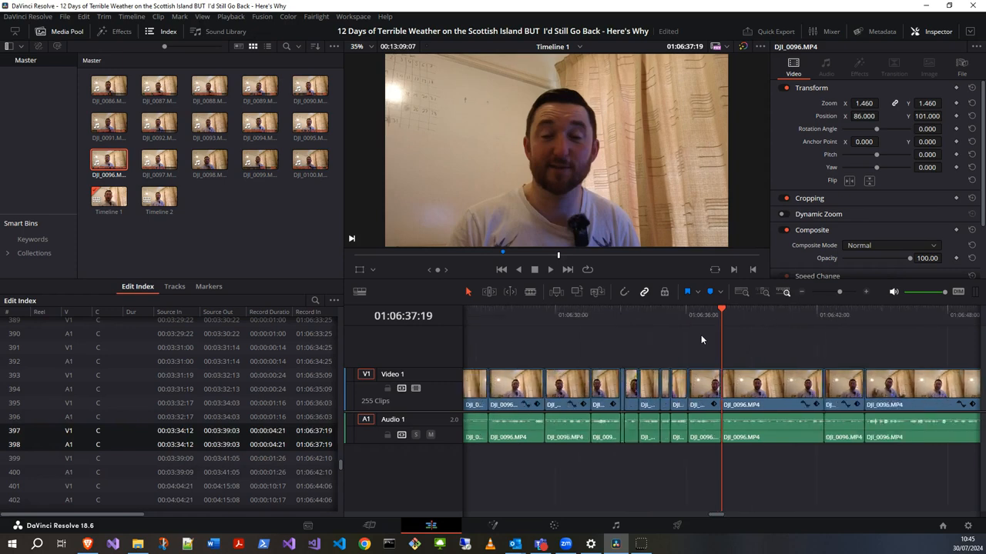
key("ctrl+minus")
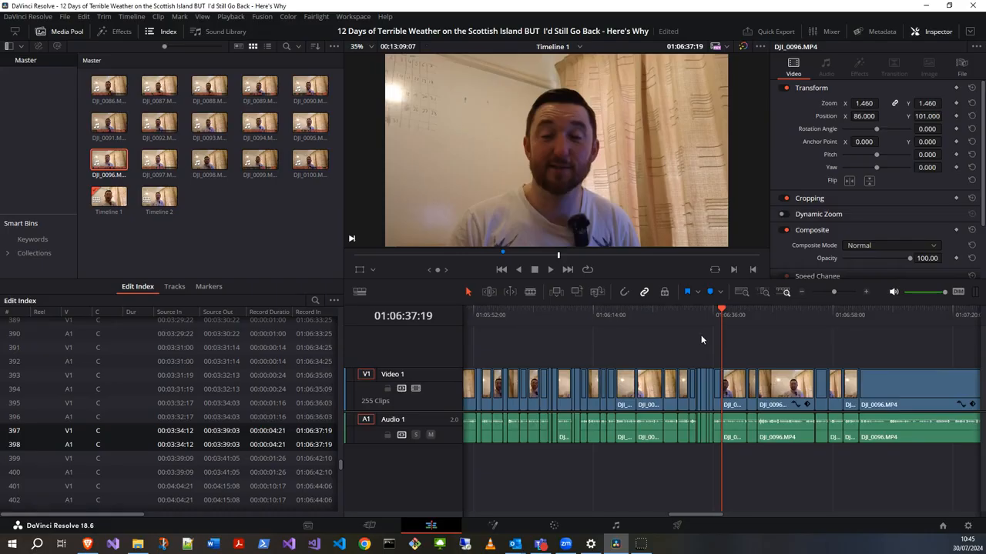
key("ctrl+equal")
key("ctrl+equal")
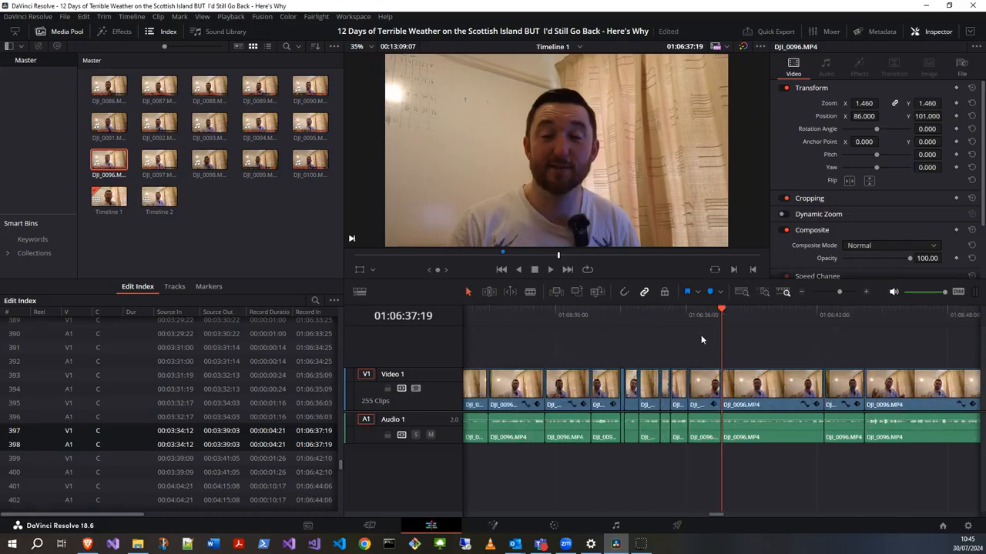
key("Left")
key("Up")
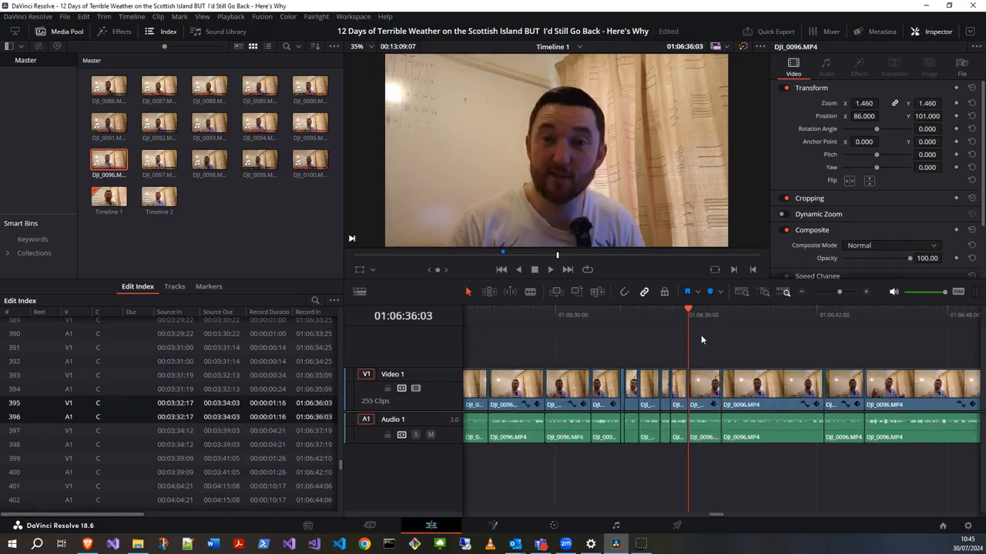
key("Left")
key("Up")
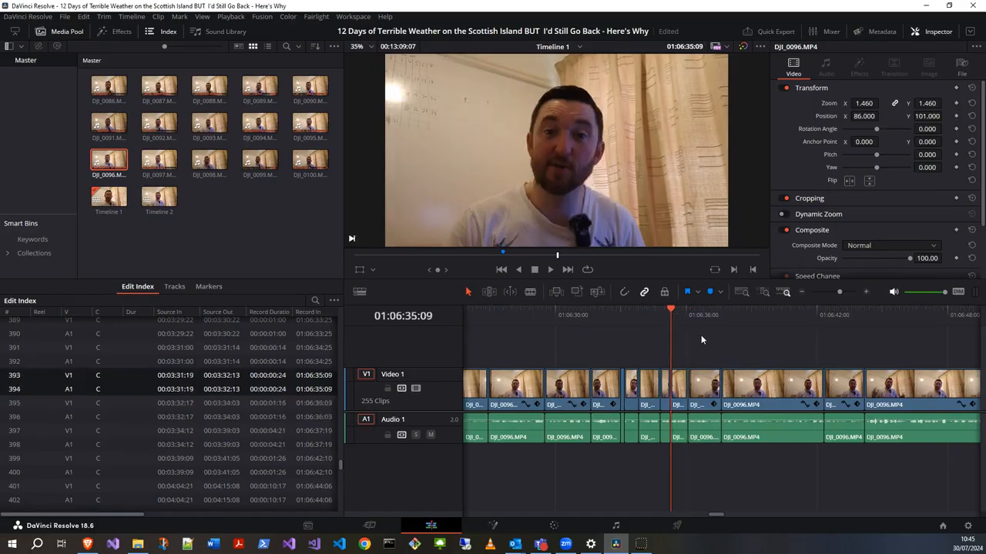
- Check the last frame before each following cut up to 01:06:42:09, and play across the cut at 01:06:42:10
key("Down")
key("Left")
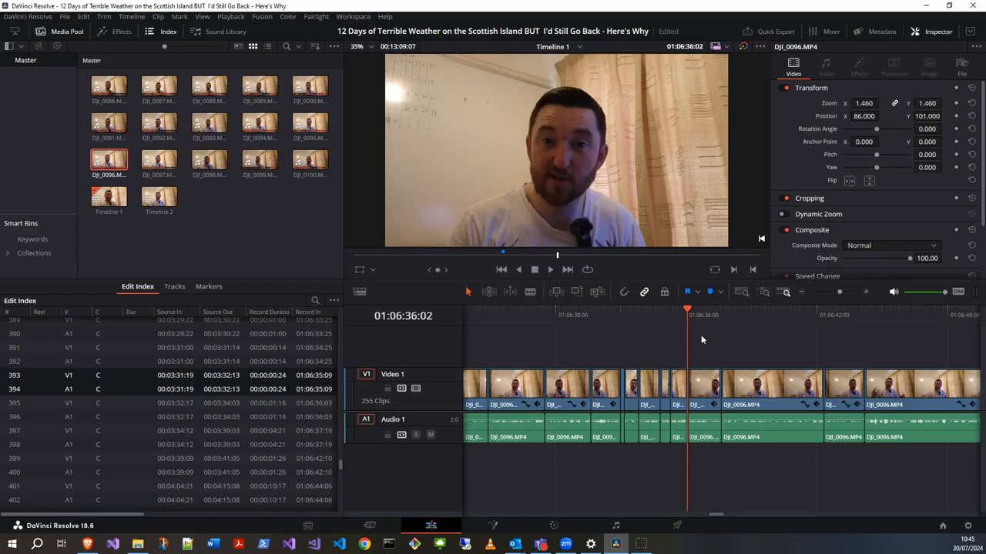
key("Down")
key("Down")
key("Left")
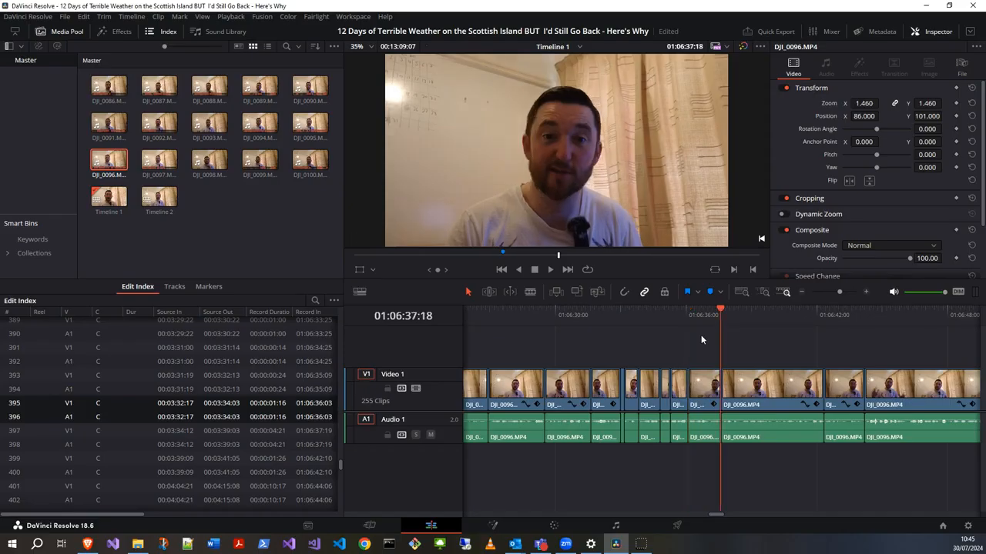
key("Right")
key("Down")
key("Left")
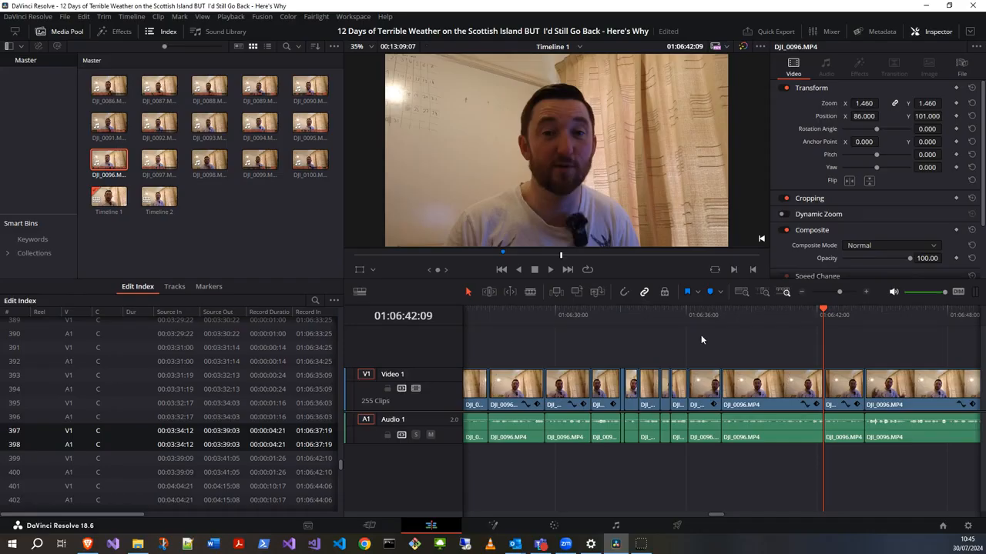
key("space")
key("space")
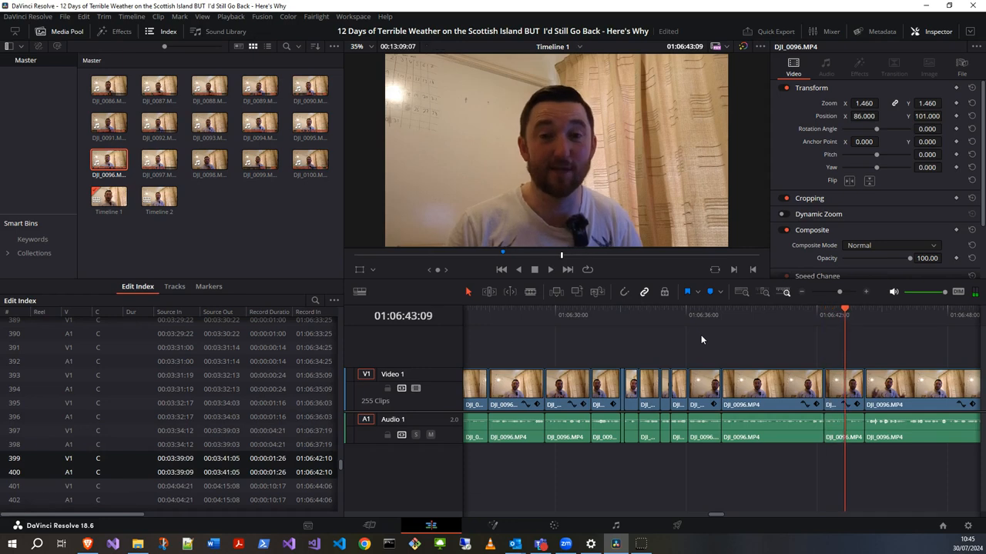
- Return the playhead to the cut at 01:06:42:10 and play the footage across the cut at 01:06:44:06
key("shift+Left")
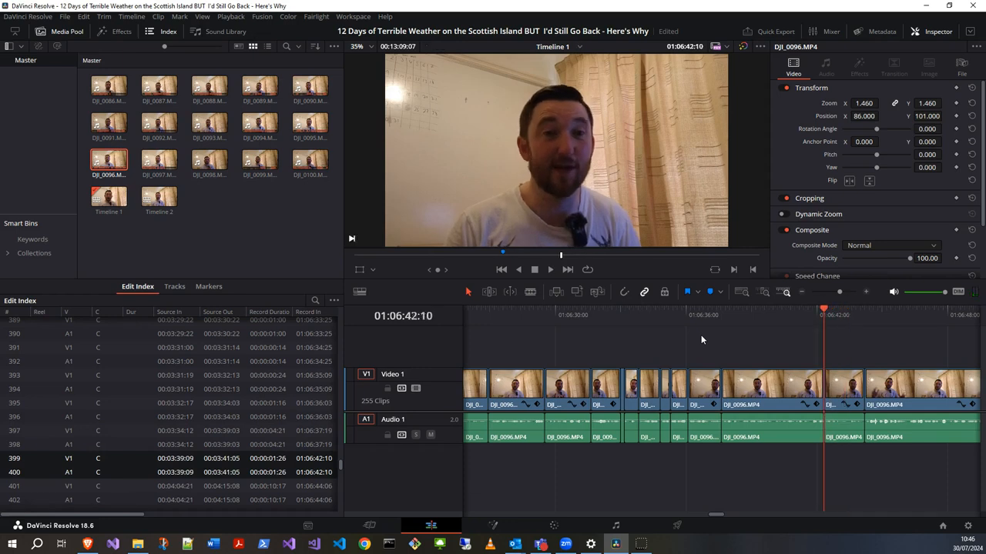
key("space")
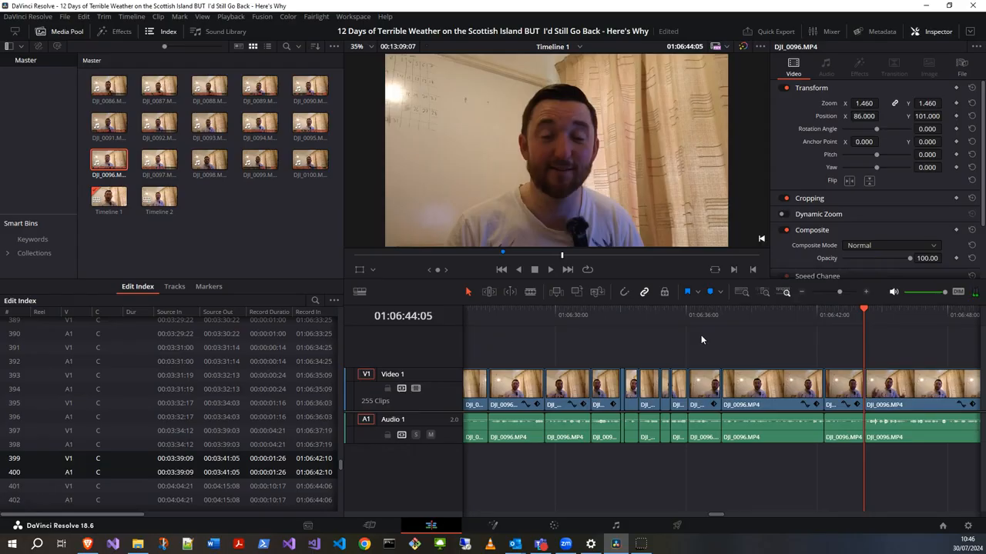
key("space")
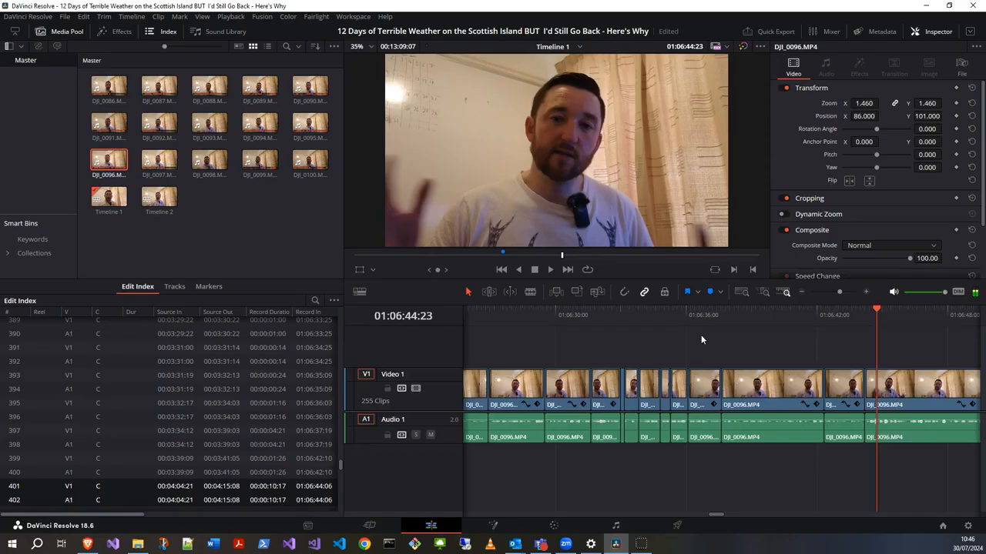
- Jump forward to the cut near 01:06:54:22 and play across the following cuts up to about 01:06:59:27
key("Down")
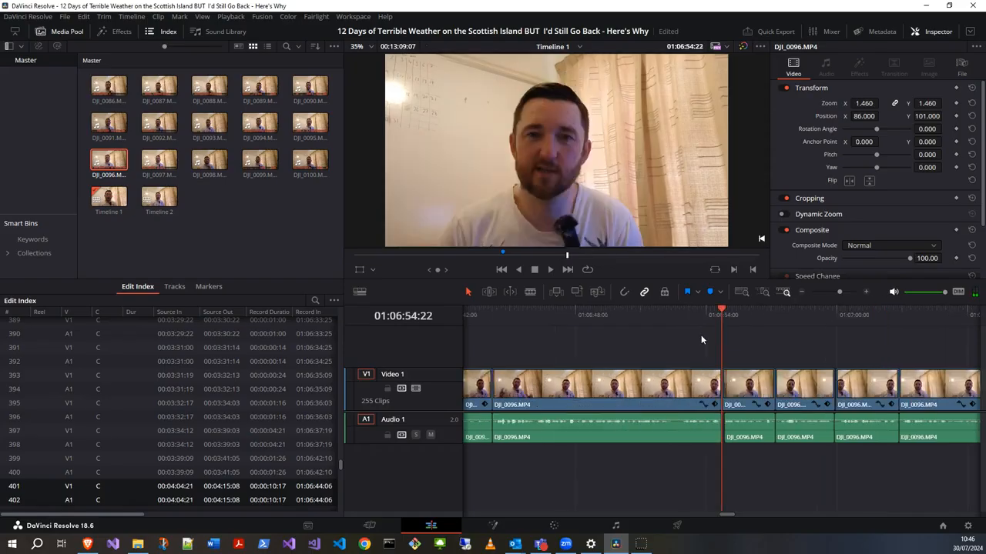
key("space")
key("Down")
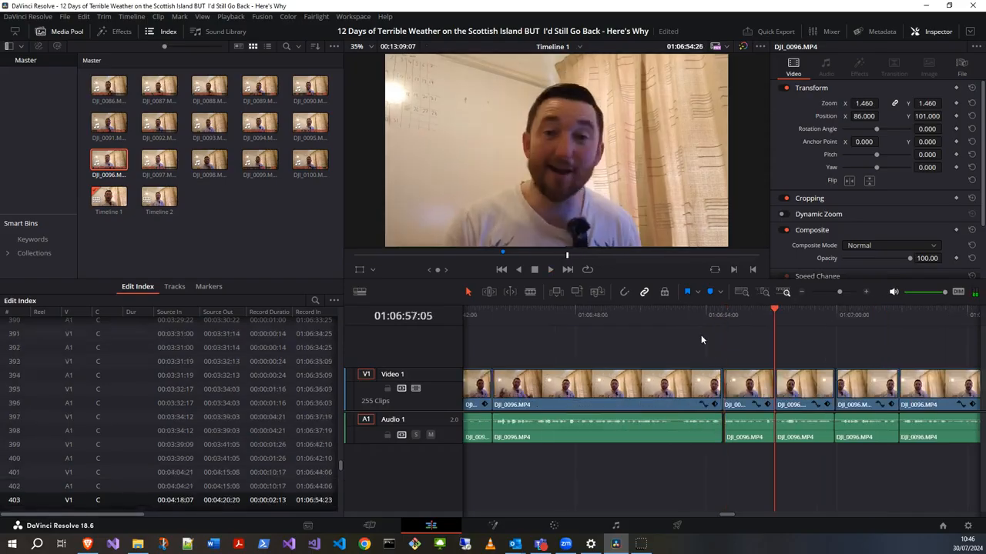
key("Down")
key("space")
key("Down")
- Advance frame by frame past the cut at 01:06:59:27 to 01:07:00:02 and select the video clip there
key("Up")
key("Right")
key("Right")
key("Right")
key("Right")
key("Right")
key("shift+v")
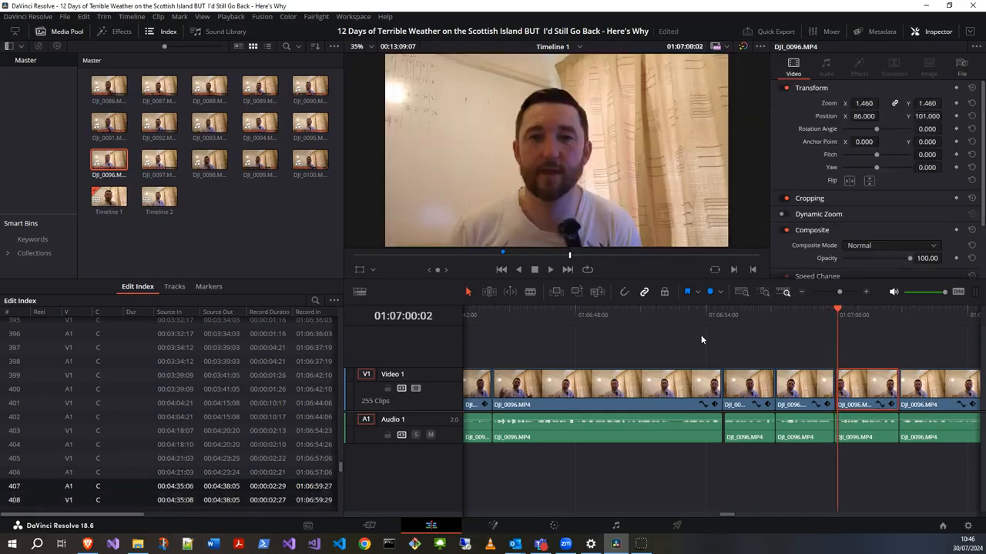
- Step back and forth through the frames around the cut near 01:06:59:27 and return towards the earlier edit points
key("Left")
key("Left")
key("Left")
key("Left")
key("Left")
key("Left")
key("Left")
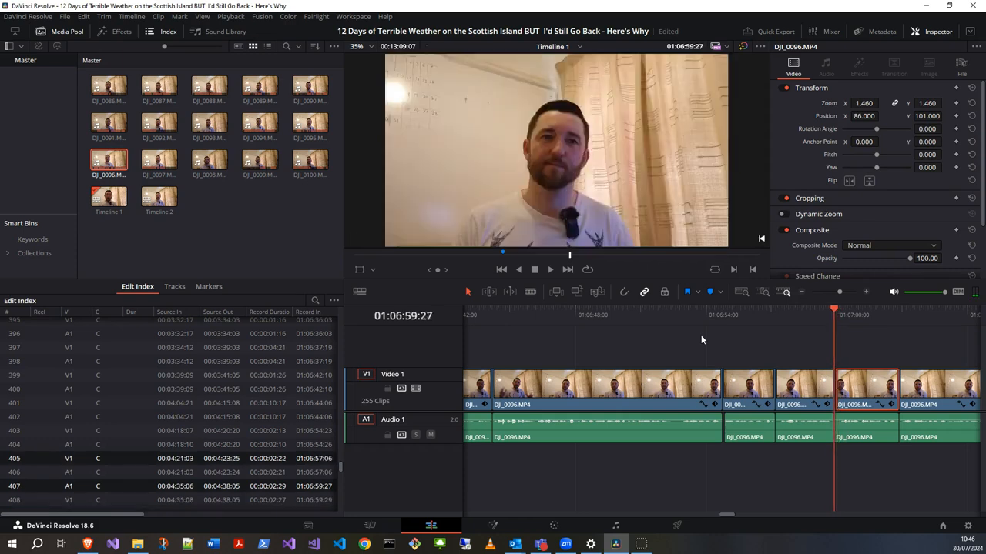
key("Right")
key("Right")
key("Right")
key("Right")
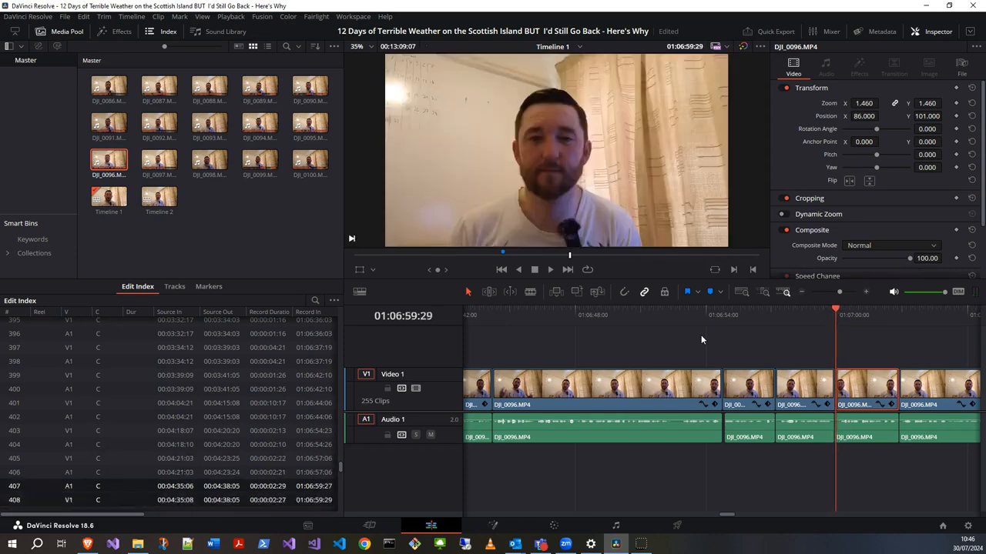
key("Left")
key("Left")
key("Up")
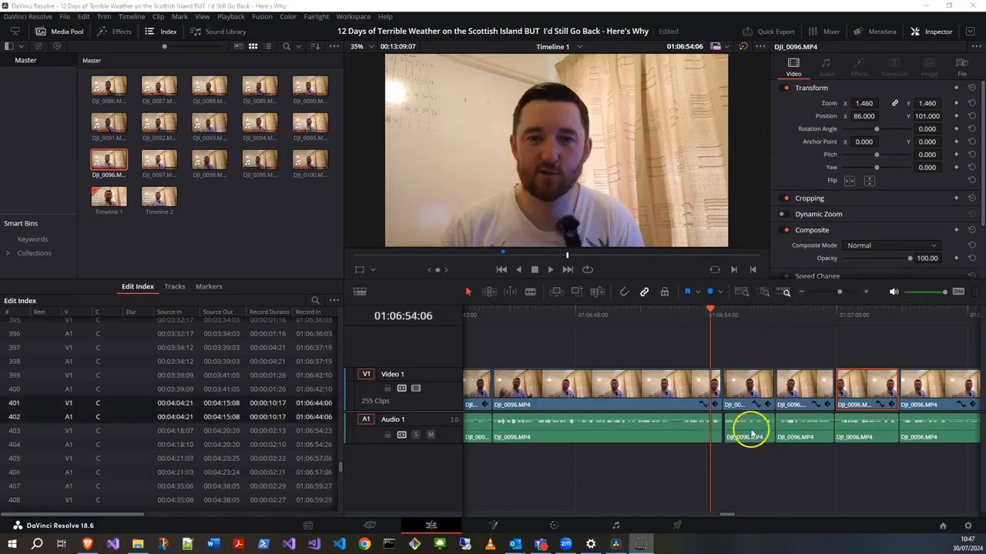
- Clear the clip selection and examine the audio gap after the cut at 01:06:54:23 frame by frame
left_click(724, 433)
left_click(672, 337)
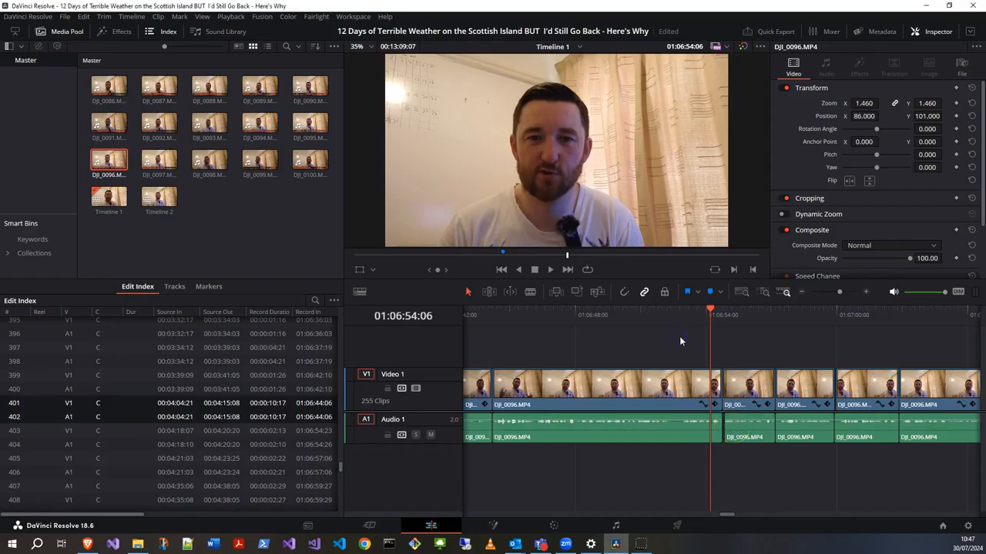
key("ctrl+equal")
key("ctrl+equal")
key("space")
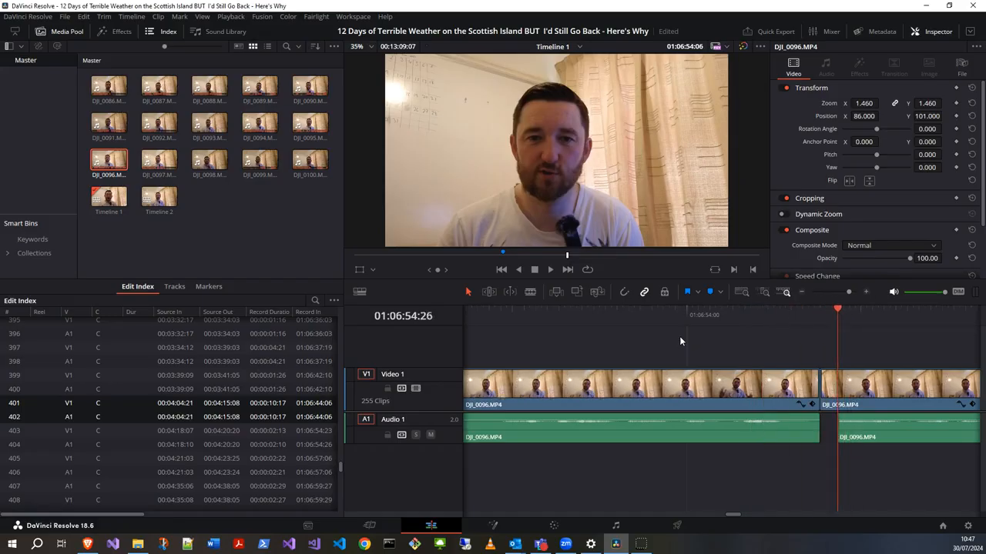
key("Left")
key("Left")
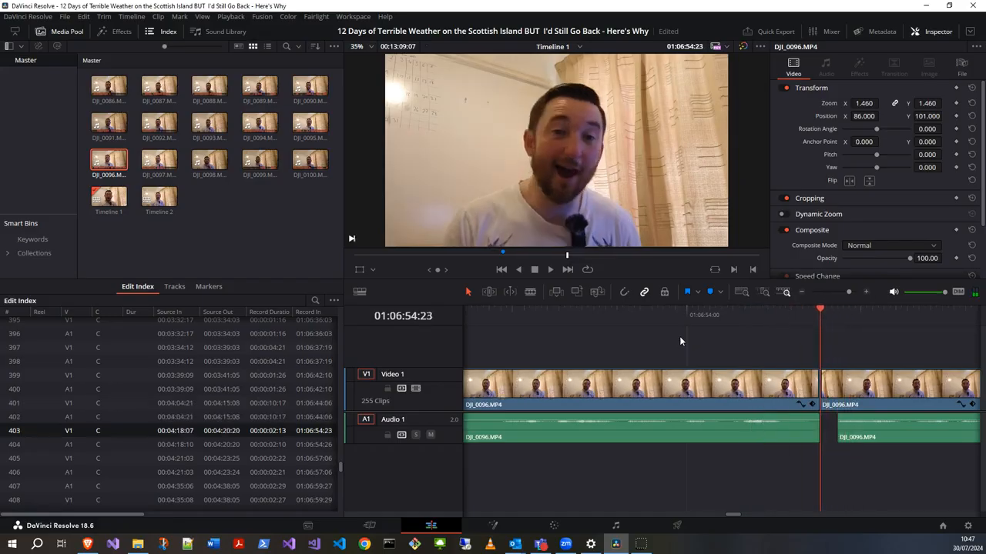
key("Right")
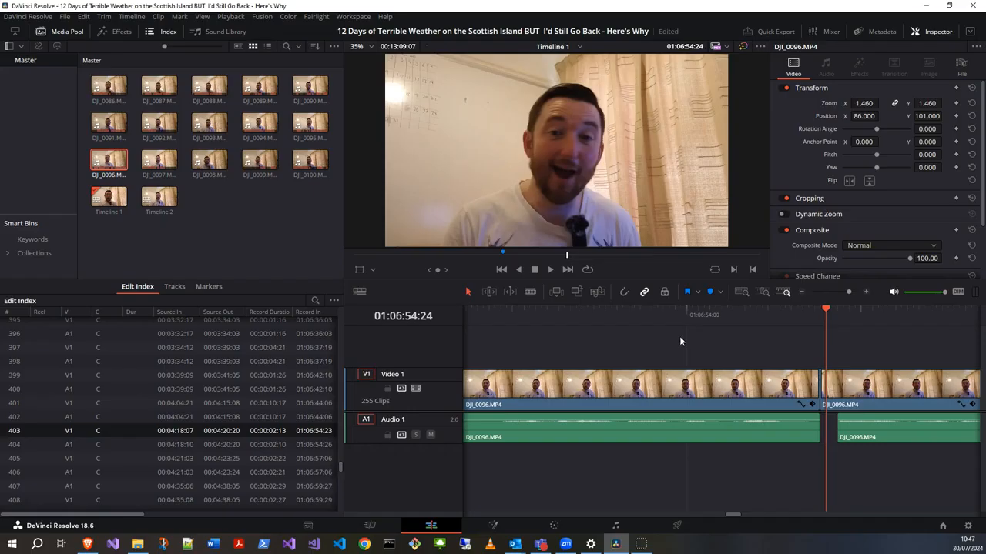
left_click(244, 148)
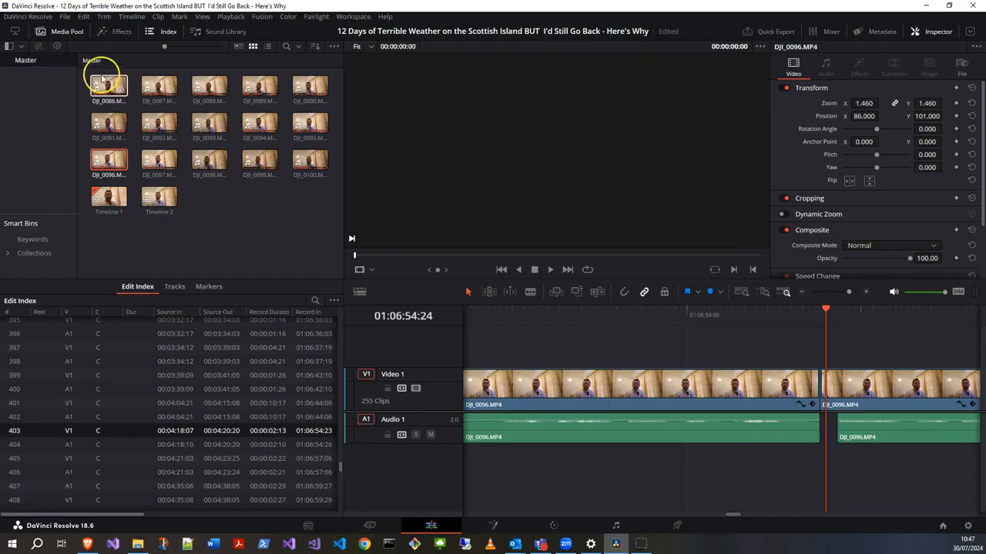
left_click(64, 17)
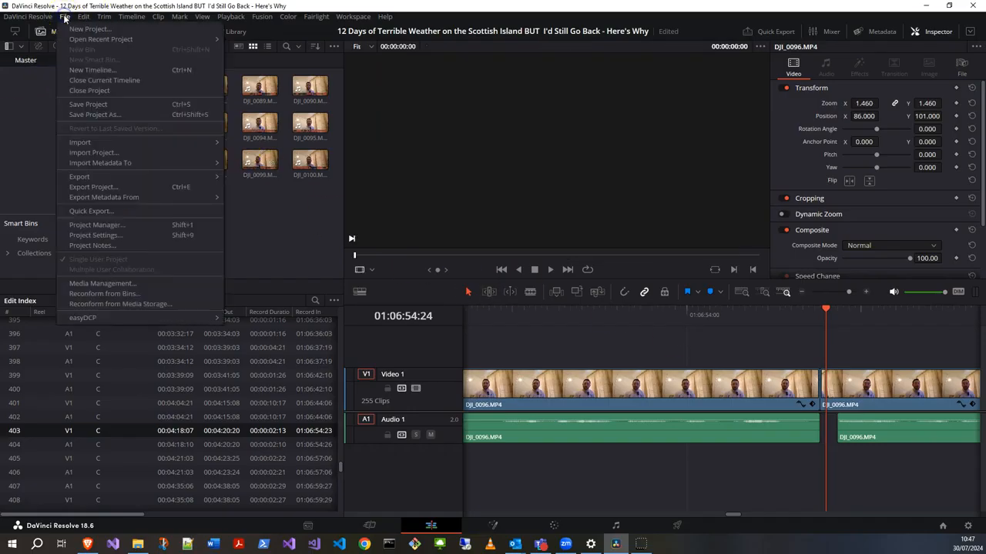
left_click(34, 16)
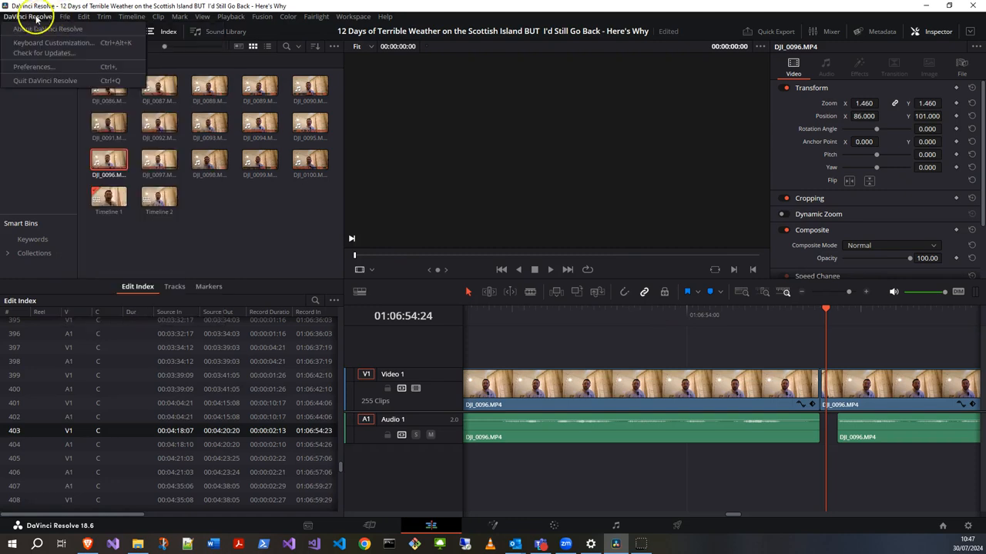
left_click(42, 42)
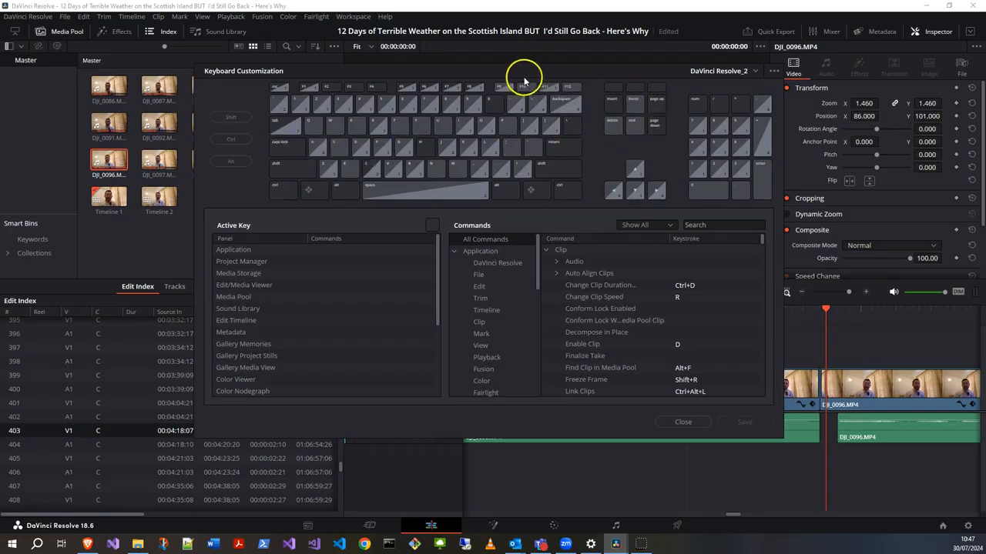
left_click(682, 422)
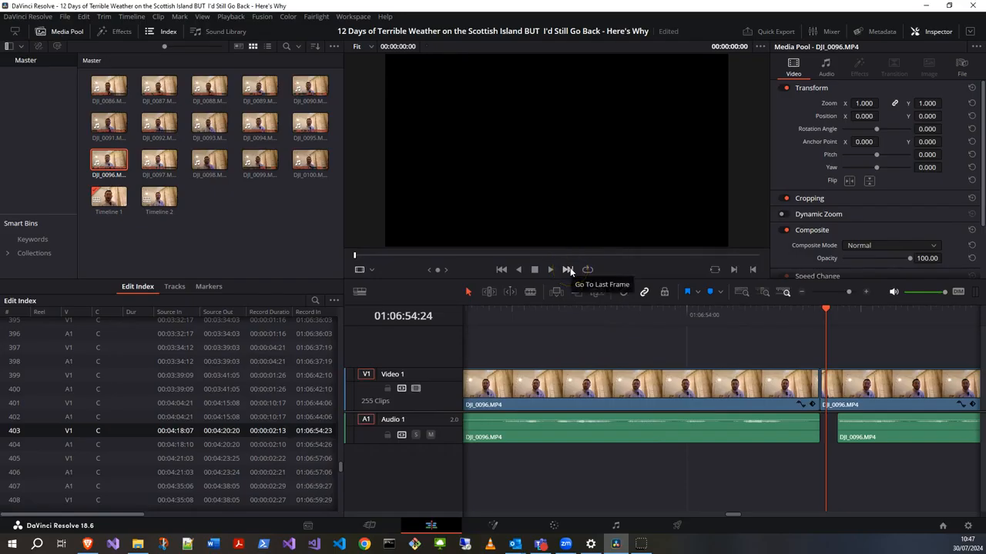
- Place the playhead at 01:06:54:12, before the audio gap, and review the viewer's first-frame and last-frame controls
left_click(501, 270)
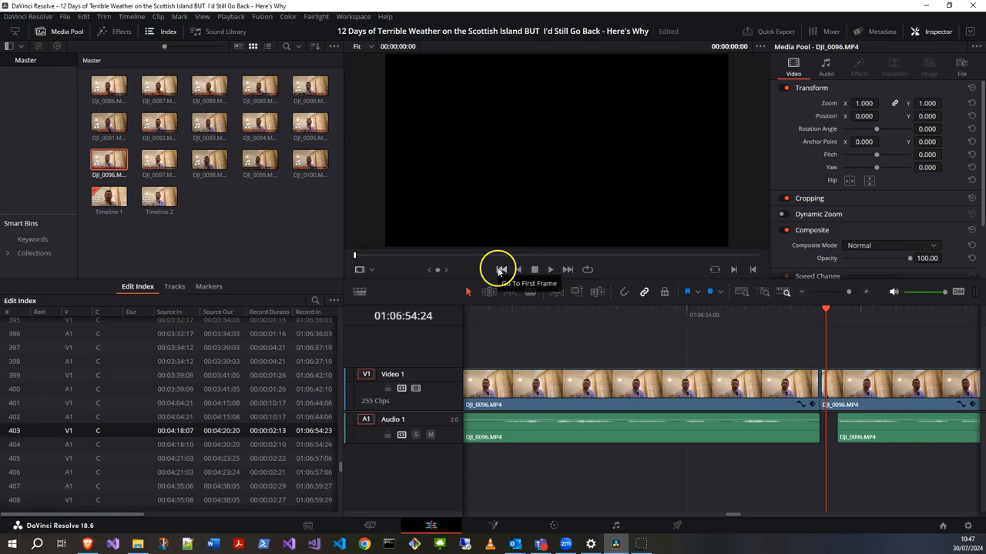
left_click(757, 315)
left_click(568, 269)
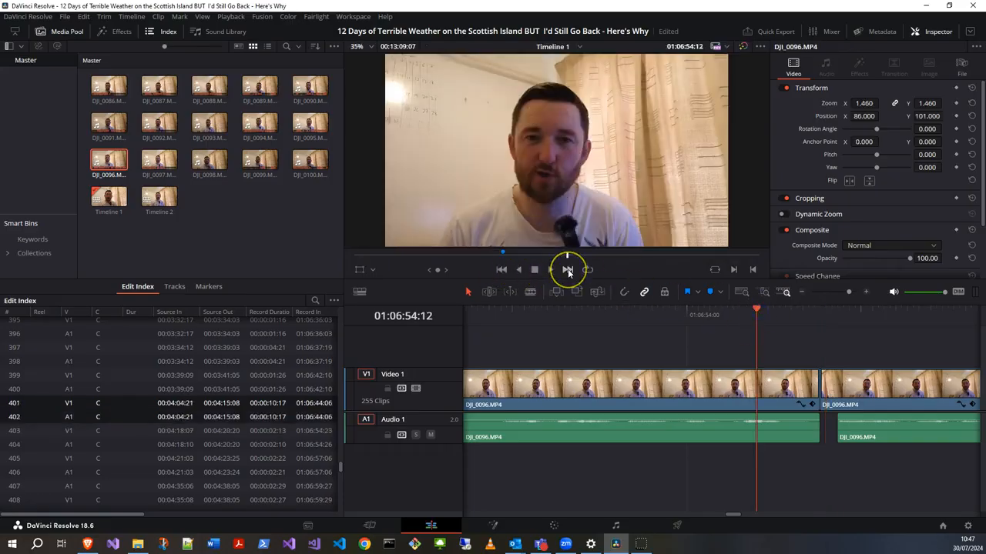
left_click(501, 271)
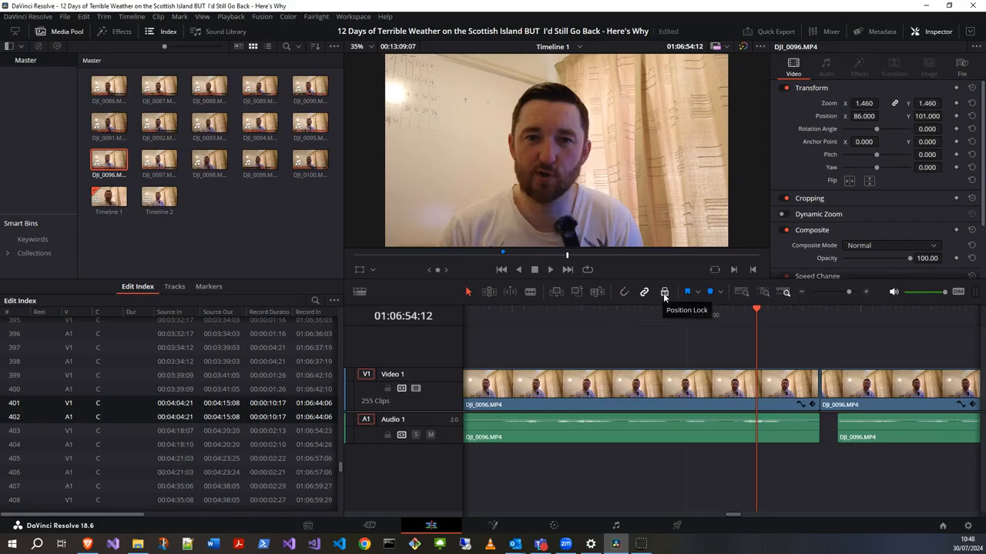
- Search the keyboard customization commands for "position lock" and broaden the search to "position"
left_click(26, 17)
left_click(39, 48)
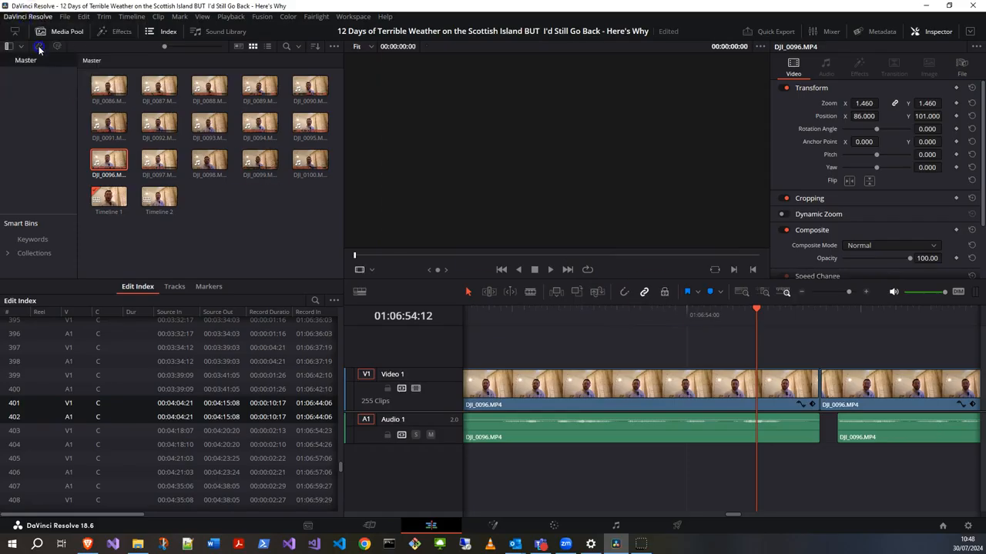
left_click(695, 225)
type("position lock")
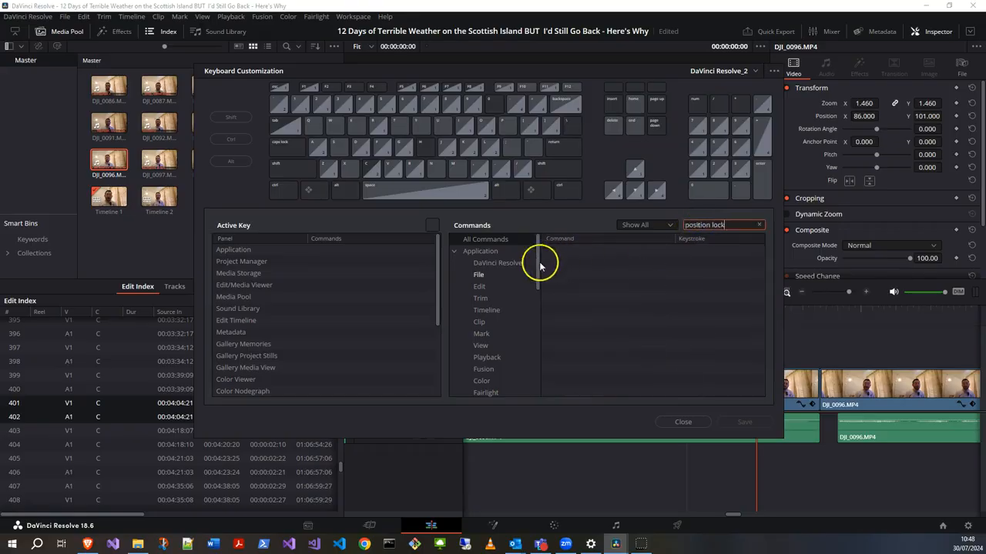
key("BackSpace")
key("BackSpace")
key("BackSpace")
key("BackSpace")
key("BackSpace")
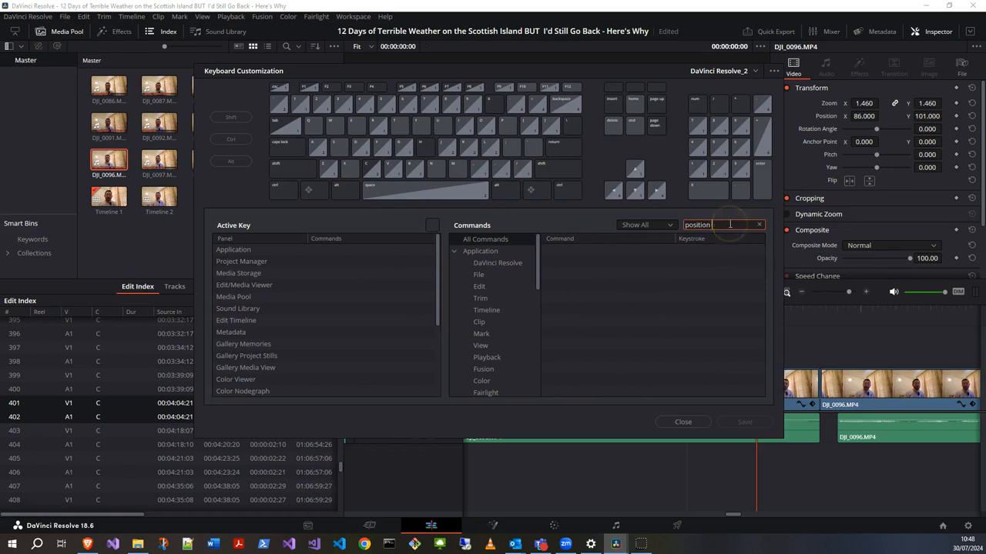
scroll(660, 326, "down", 1)
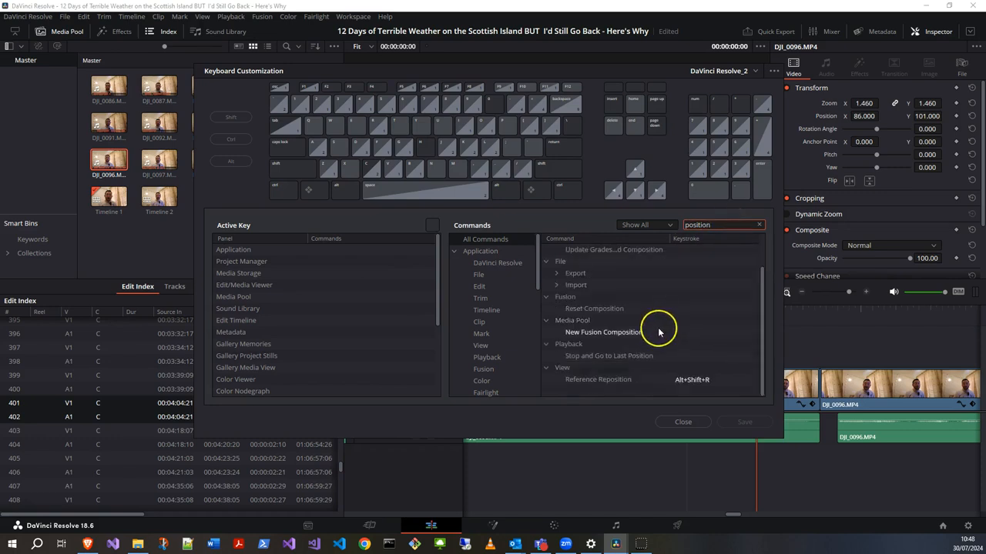
- Check the shortcut assignments of Stop and Go to Last Position and Reference Reposition, and close the keyboard customization without changes
left_click(555, 285)
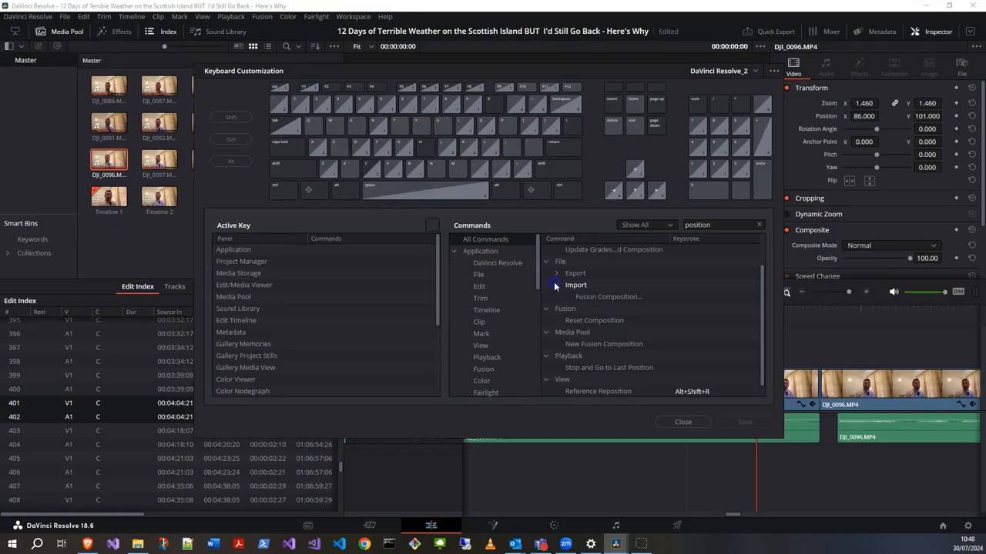
left_click(557, 289)
left_click(581, 288)
left_click(595, 357)
left_click(622, 356)
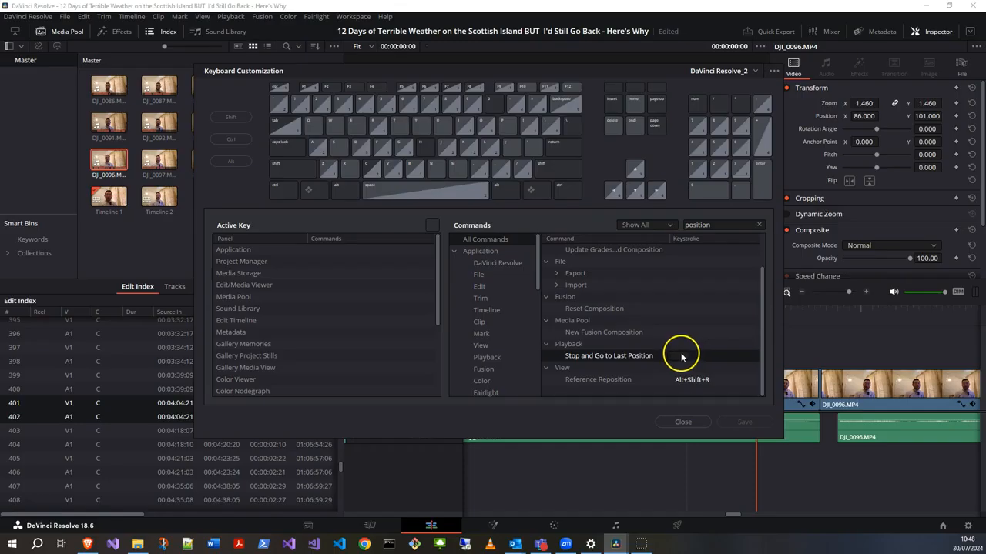
left_click(642, 381)
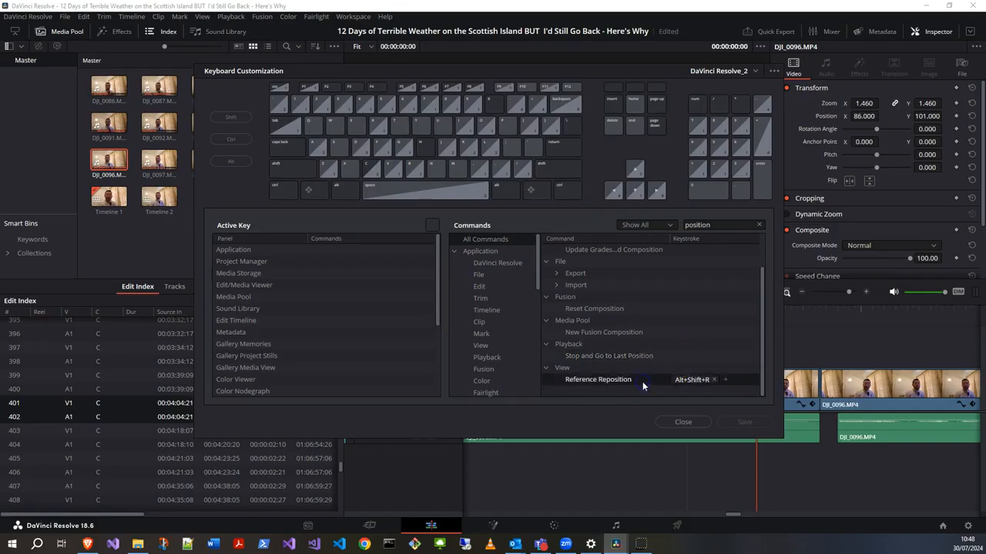
left_click(689, 380)
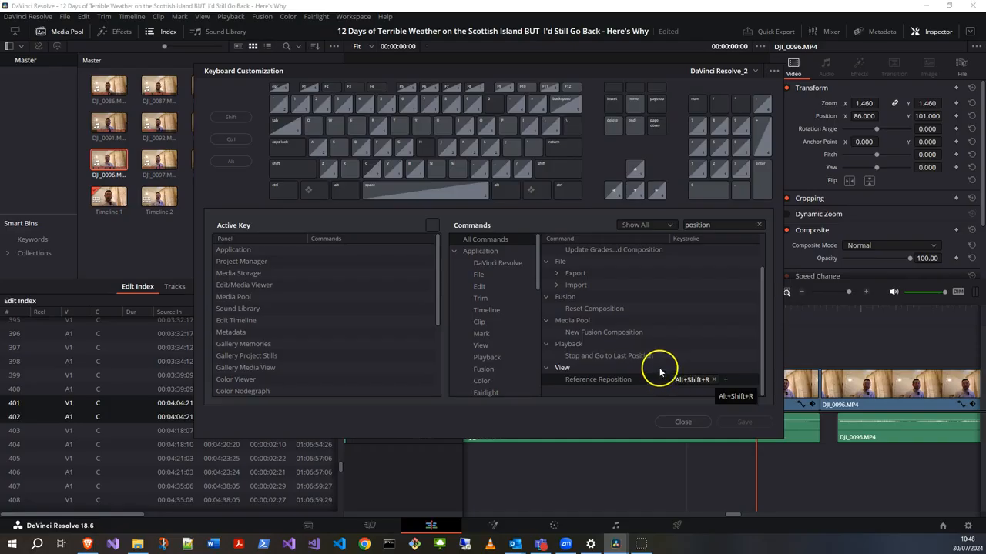
left_click(682, 357)
left_click(682, 359)
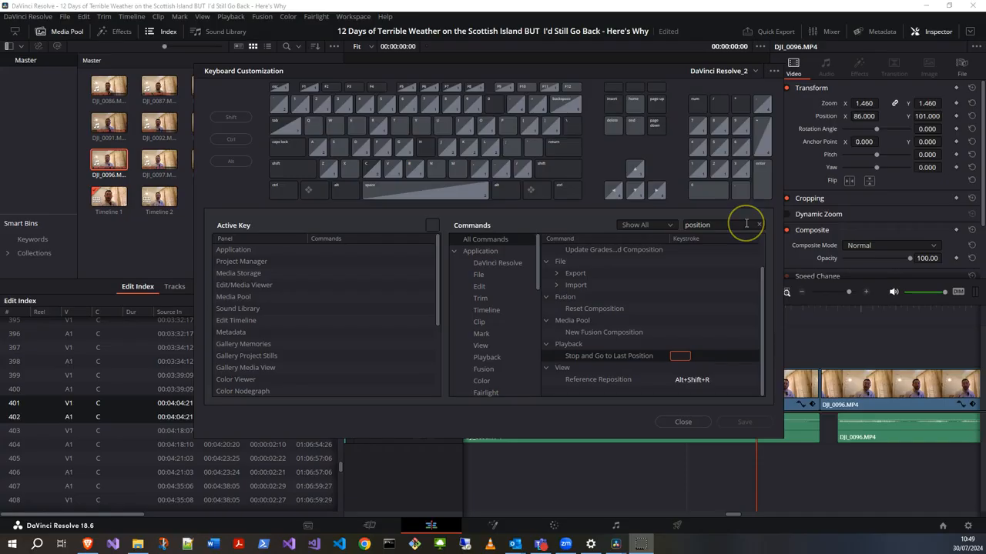
left_click(684, 422)
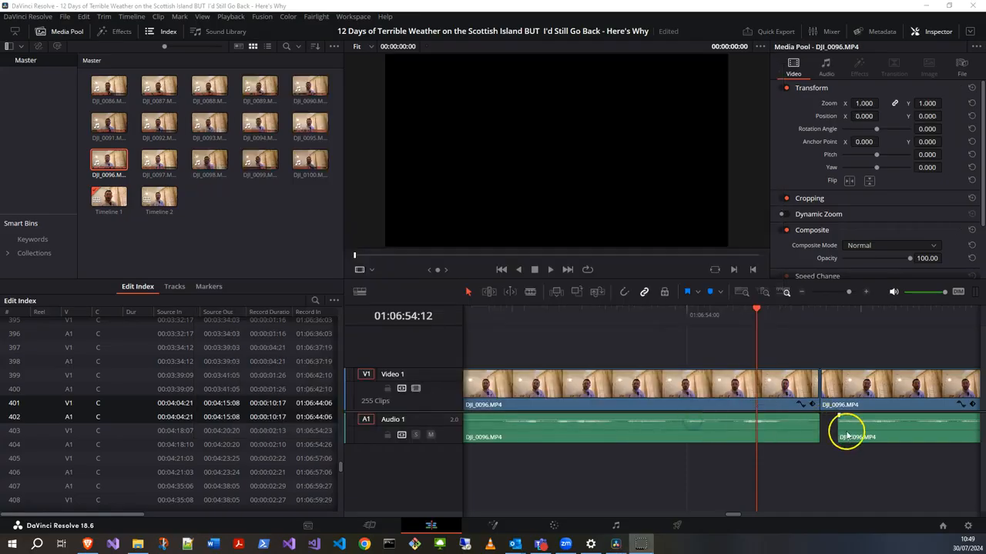
- Place the playhead at 01:06:54:25 in the audio gap and search the keyboard customization commands for "gaps"
left_click(832, 315)
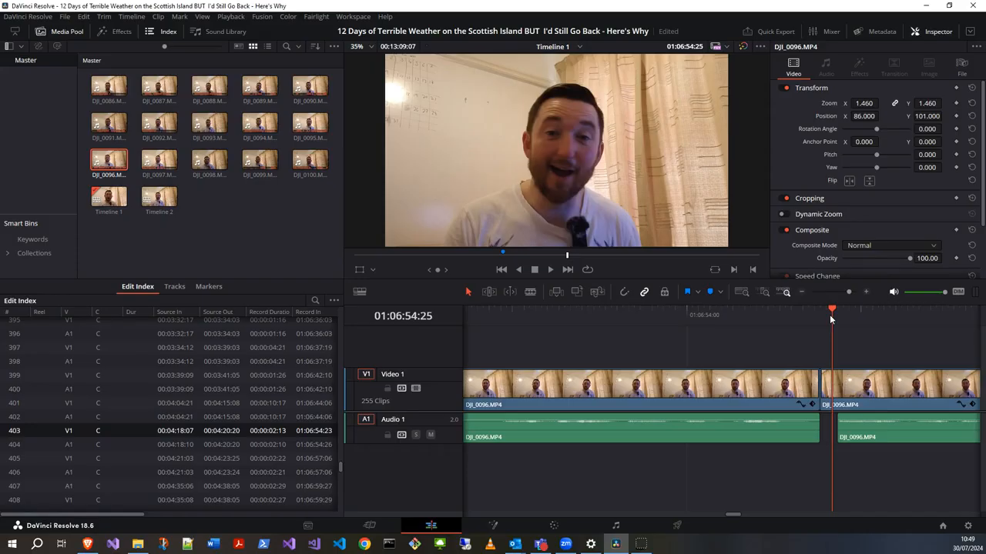
key("q")
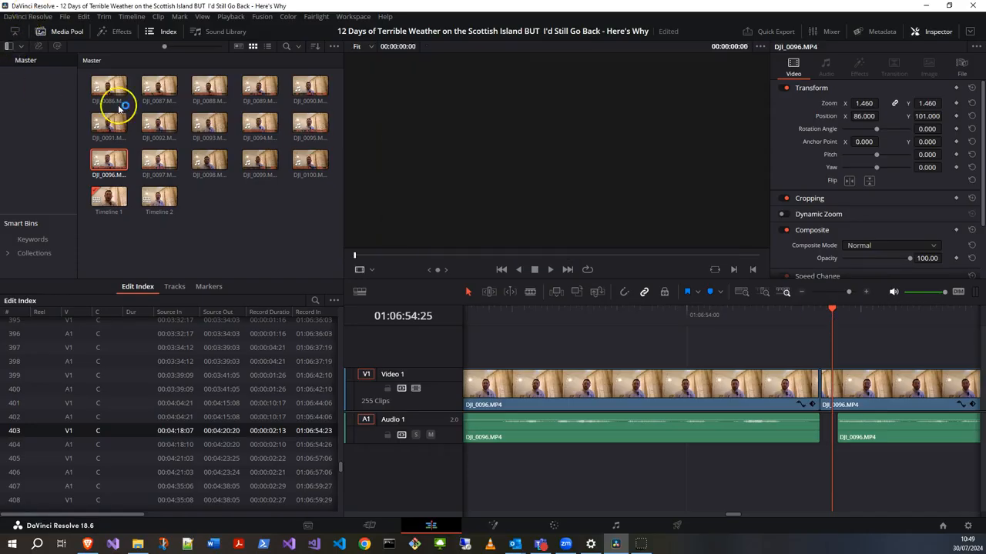
left_click(22, 17)
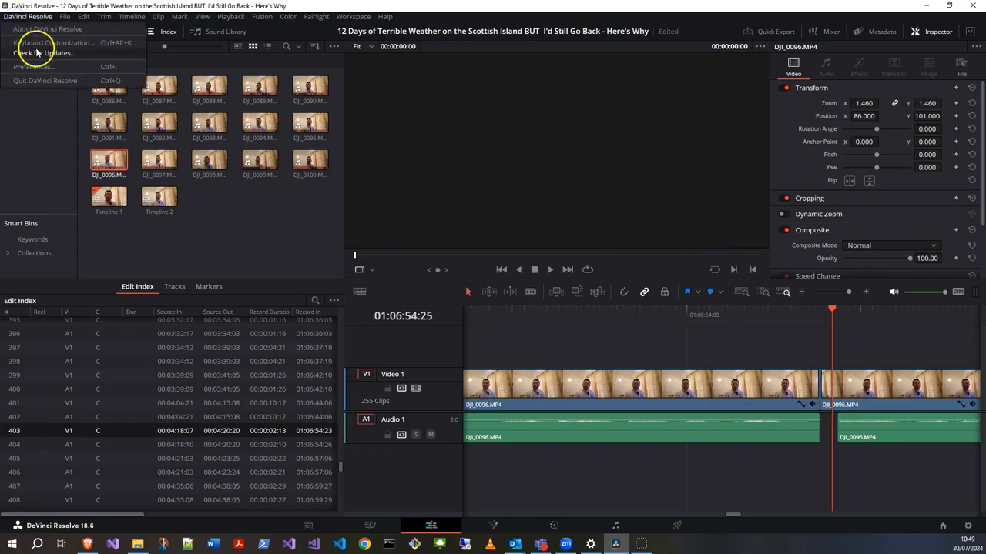
left_click(39, 42)
left_click(722, 224)
type("gaps")
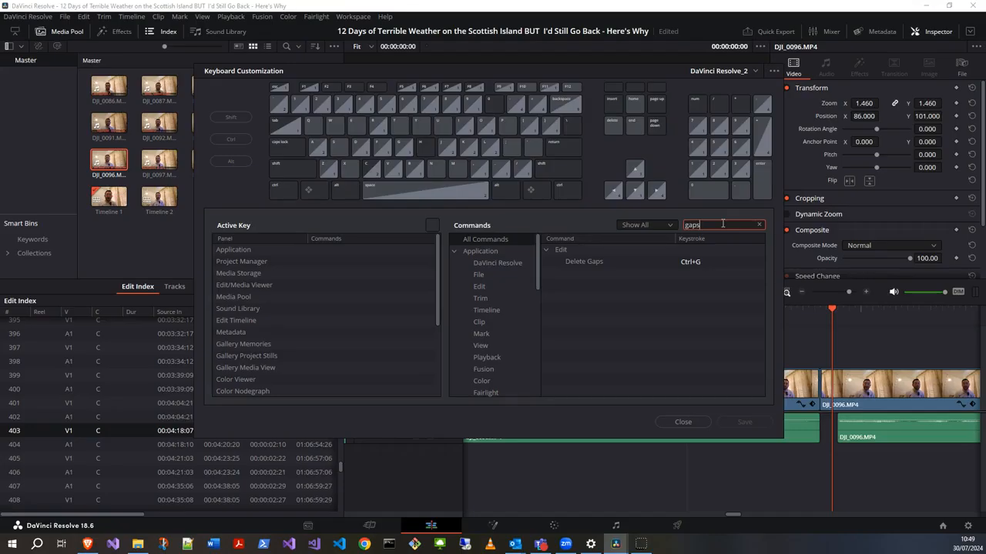
- Check the shortcut assignment of the Delete Gaps command and close the keyboard customization without changes
left_click(655, 259)
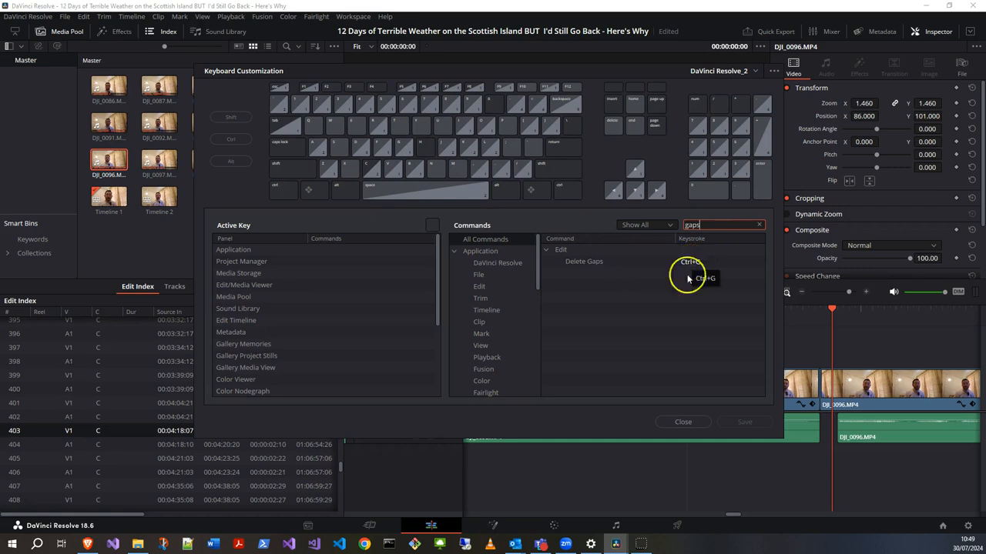
left_click(691, 426)
- Split the video clip at 01:06:54:26, where the audio resumes after the gap
left_click(830, 310)
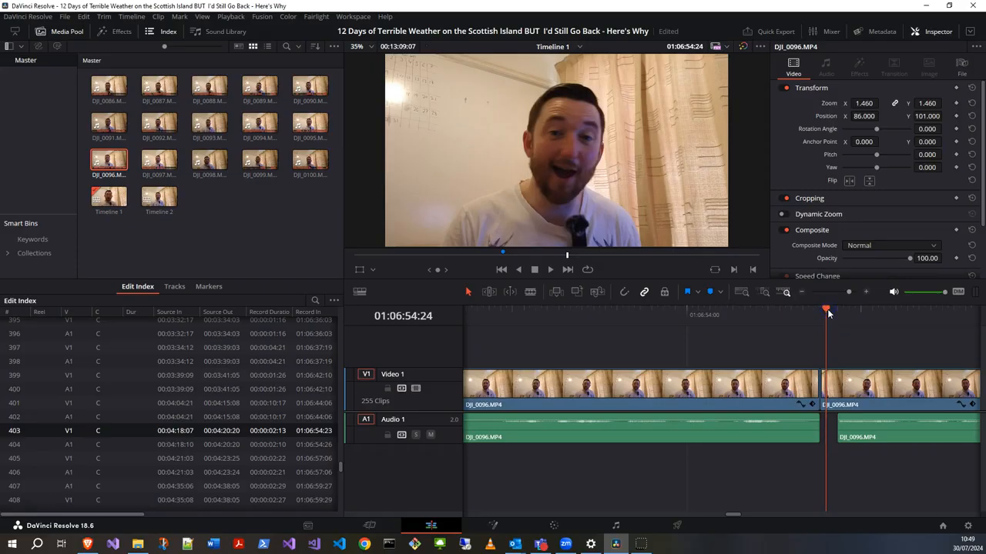
key("Down")
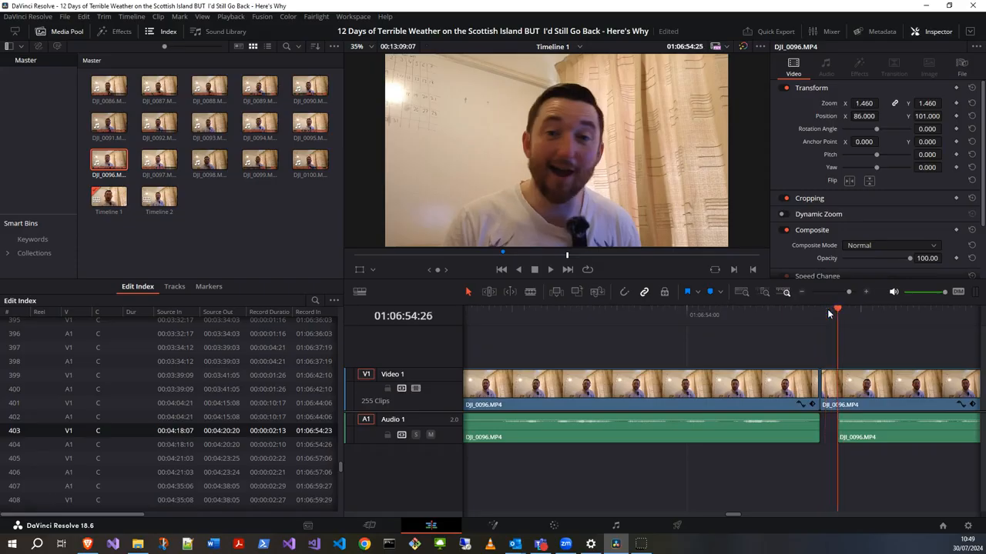
key("ctrl+b")
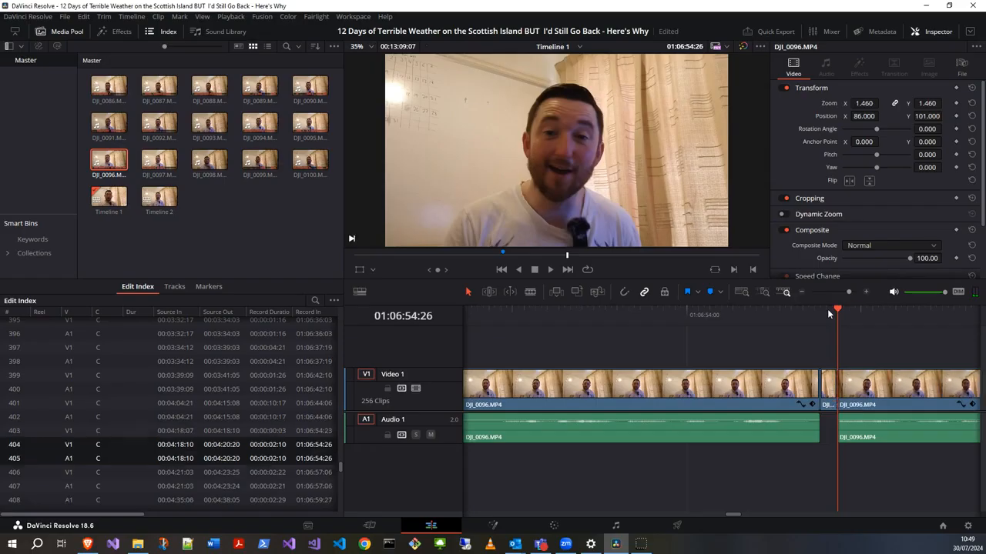
- Delete the short video piece above the audio gap without closing the space, and save the project
left_click(829, 310)
key("shift+v")
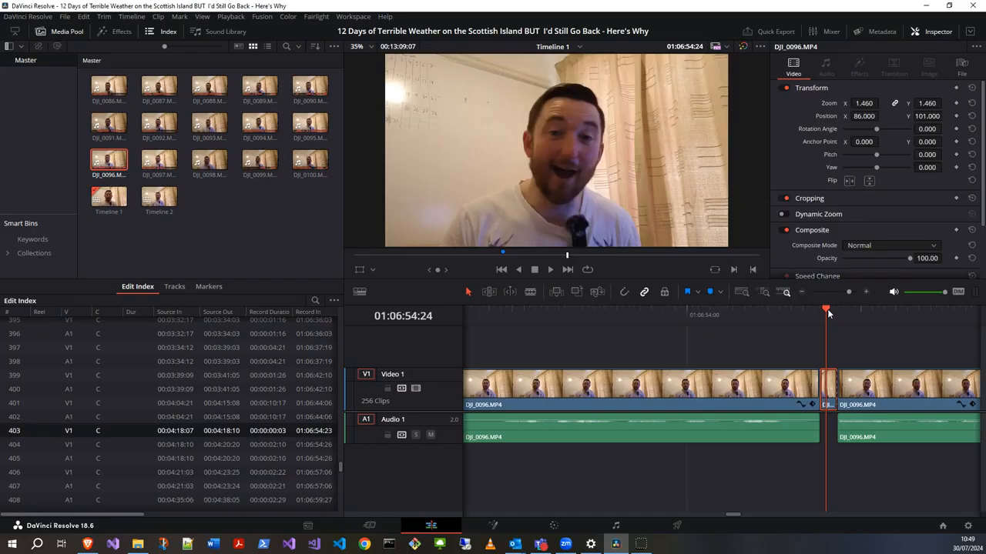
key("BackSpace")
key("ctrl+s")
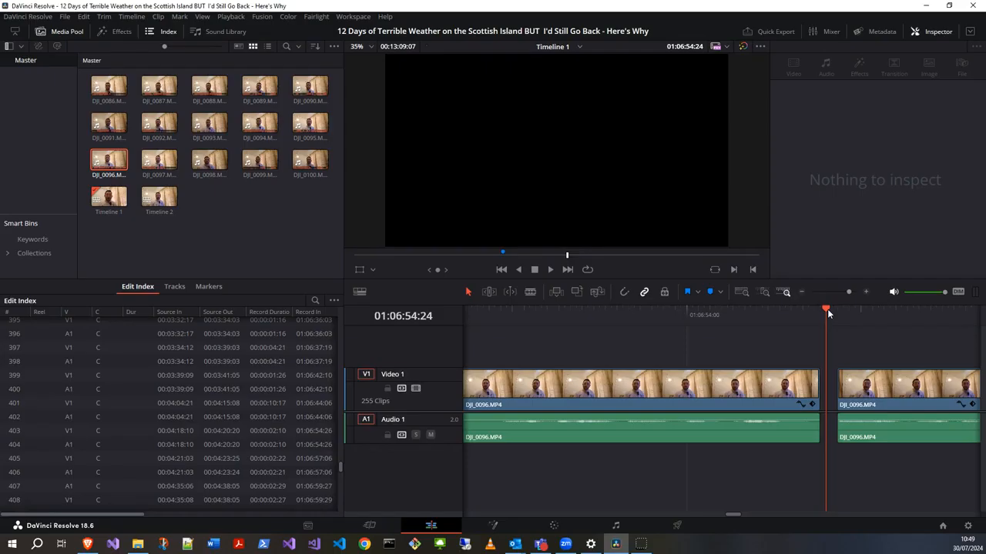
- Move the playhead back to 01:06:54:18, close the gap between the DJI_0096 clips on both tracks, and save the project
key("Left")
key("Left")
key("Left")
key("Left")
key("Left")
key("Left")
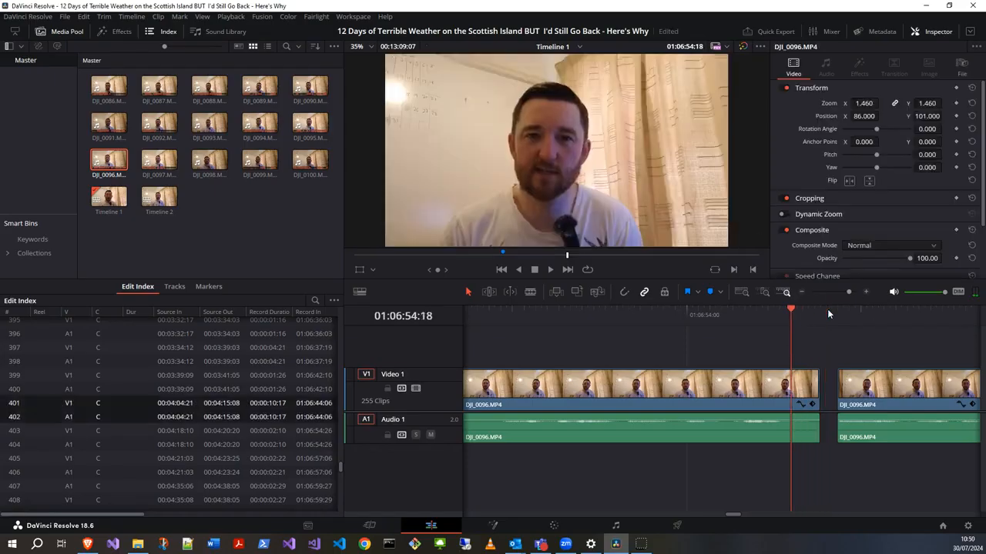
key("Delete")
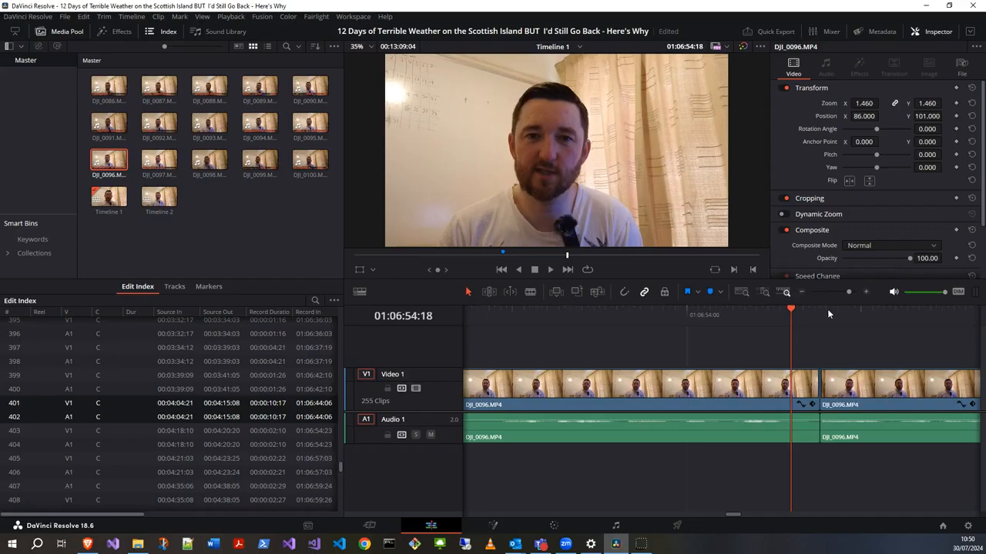
key("ctrl+s")
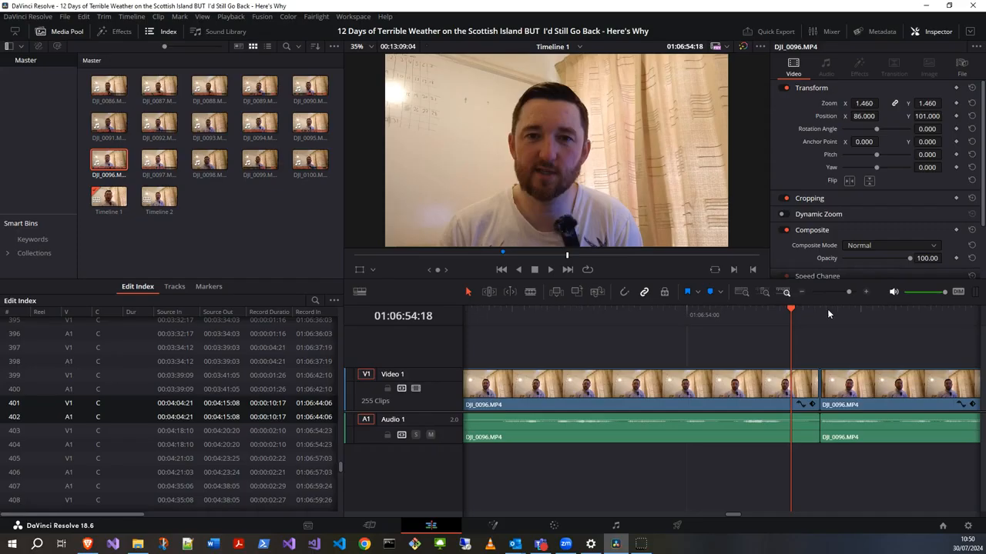